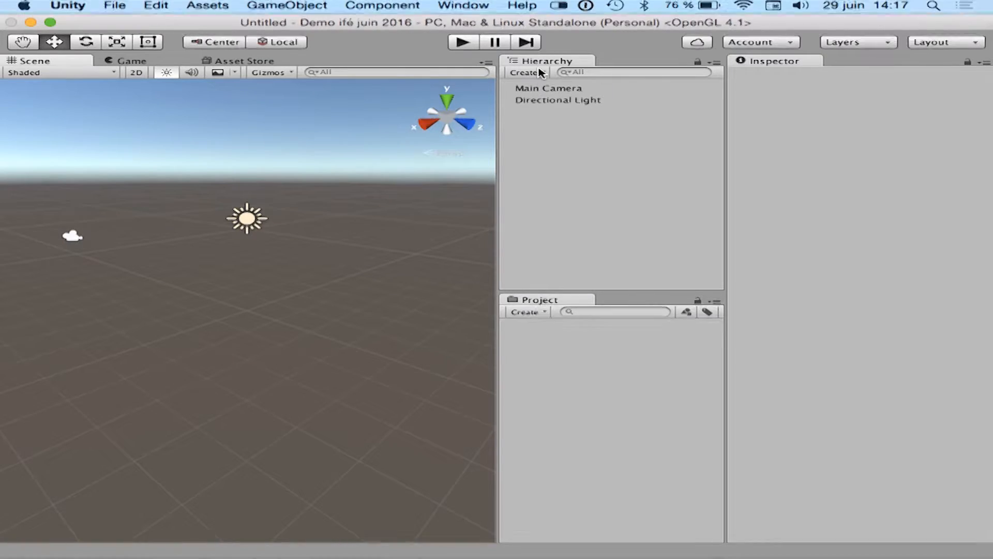
Add a 3D sphere to the scene.
click(540, 73)
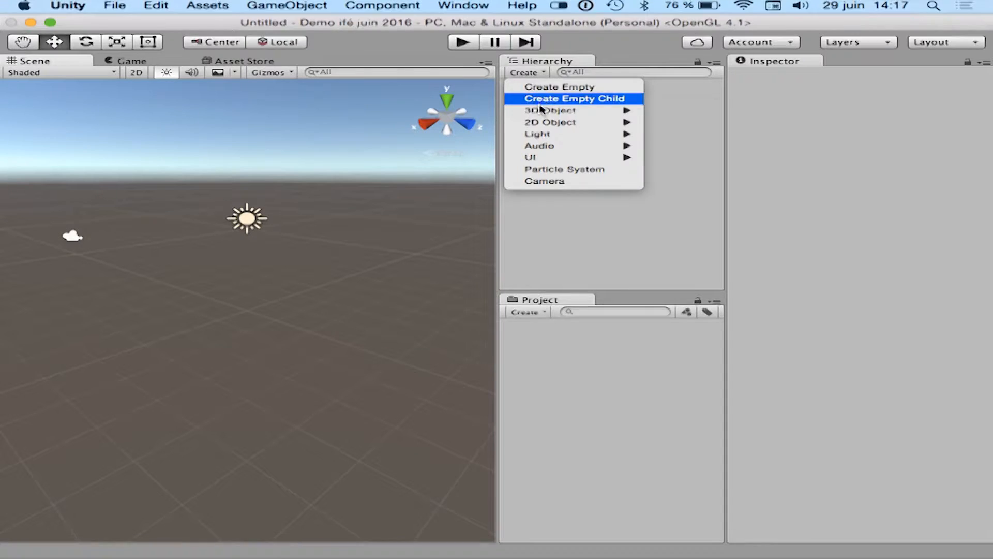
mouse_move(542, 114)
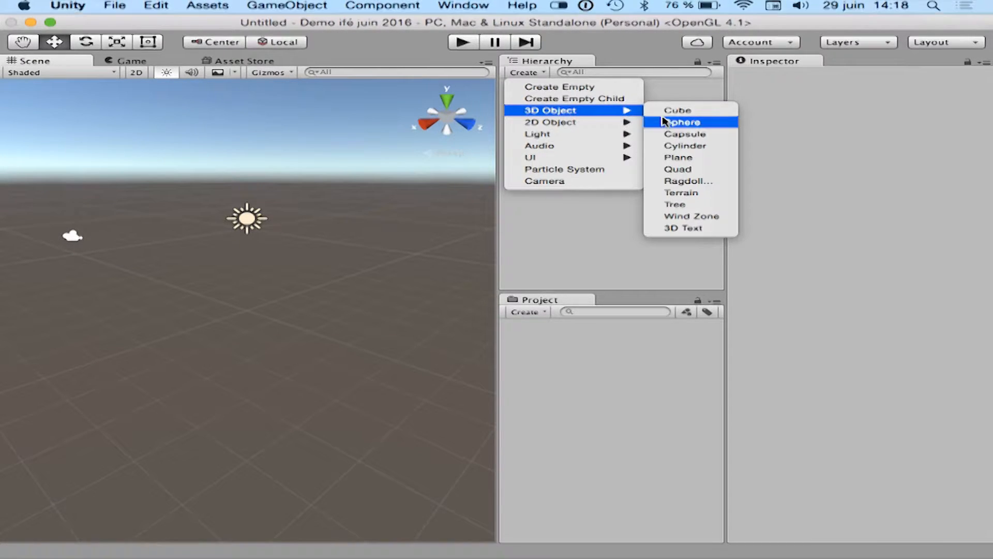
click(663, 122)
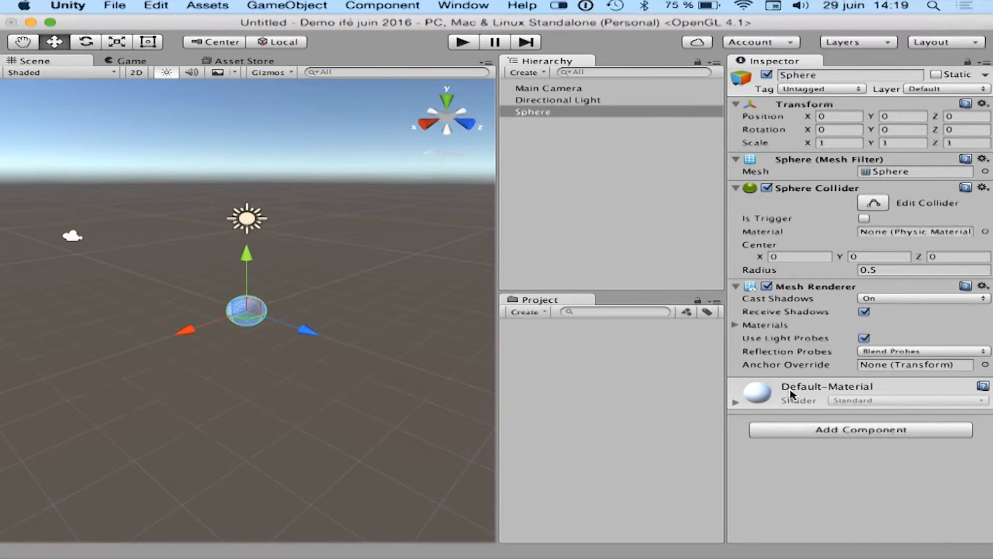
Create a new material in the project and name it demo.
click(538, 313)
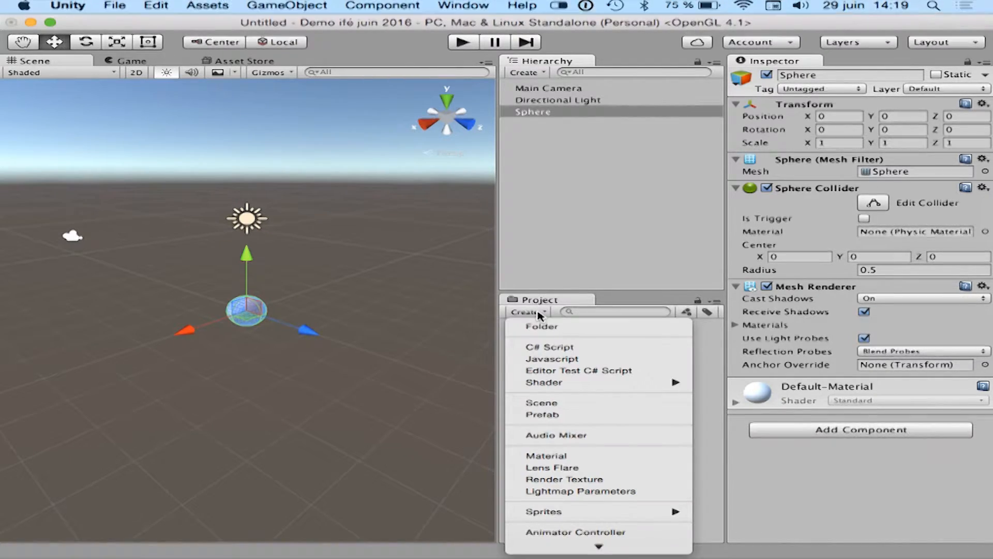
click(538, 455)
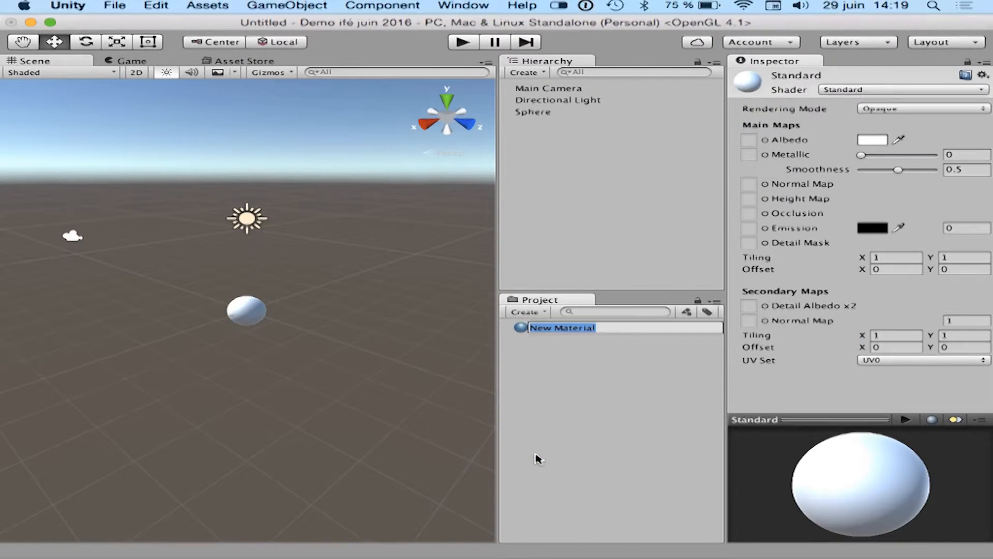
text(demo)
click(536, 455)
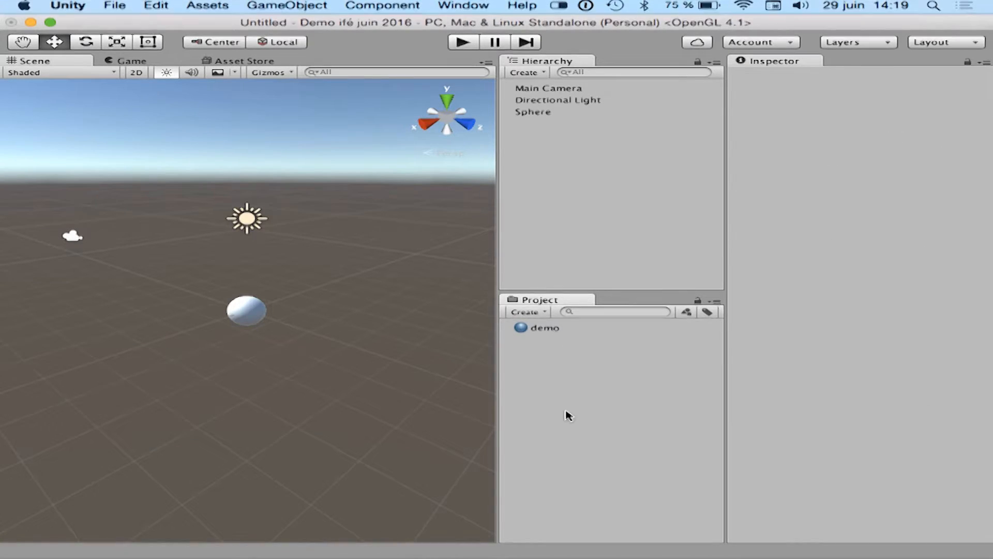
Set the albedo colour of the demo material to magenta, about hex D70FD2.
click(548, 328)
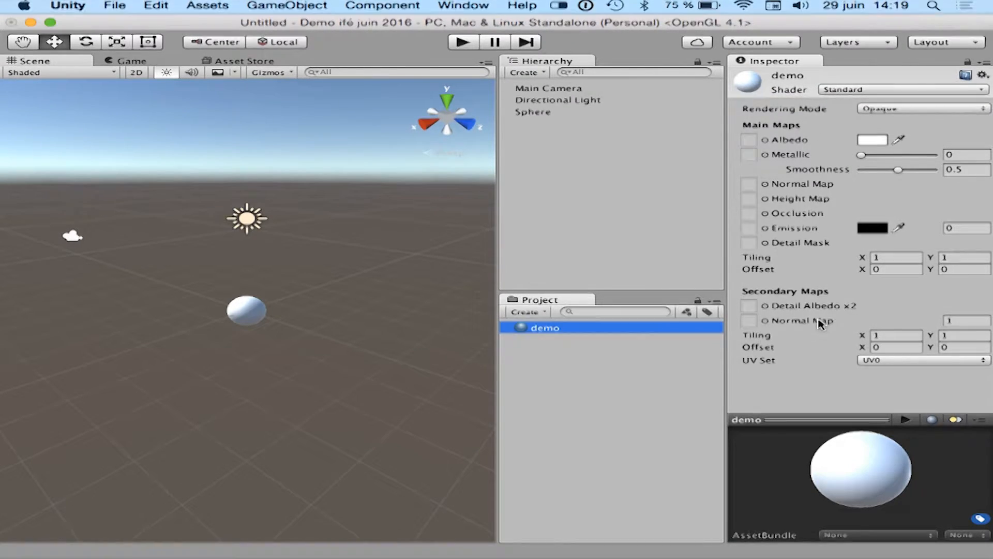
click(872, 140)
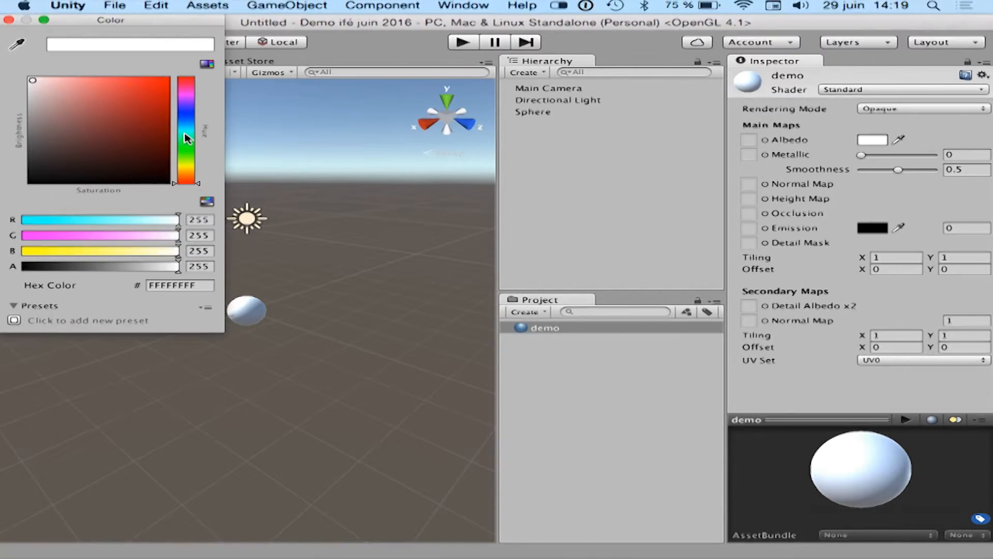
click(184, 95)
click(156, 96)
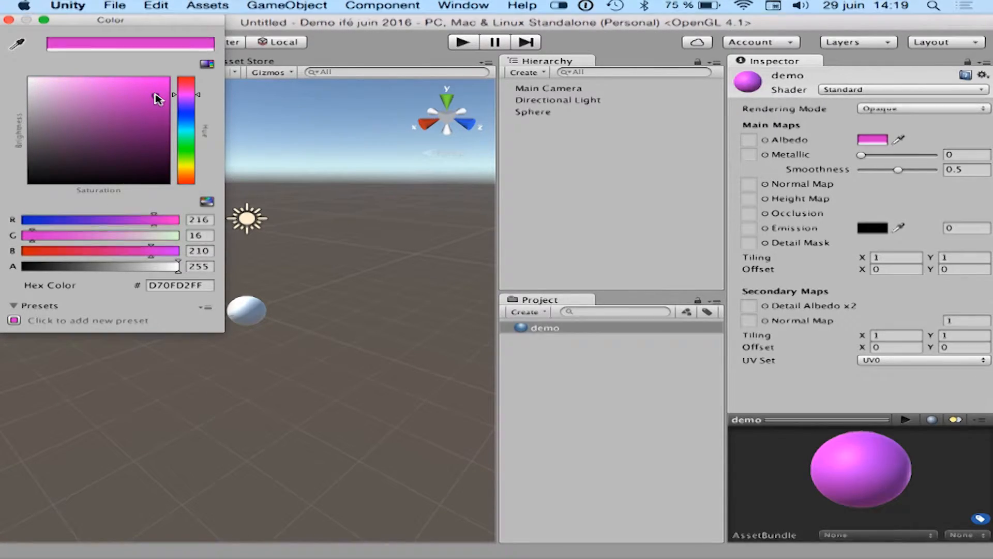
click(9, 20)
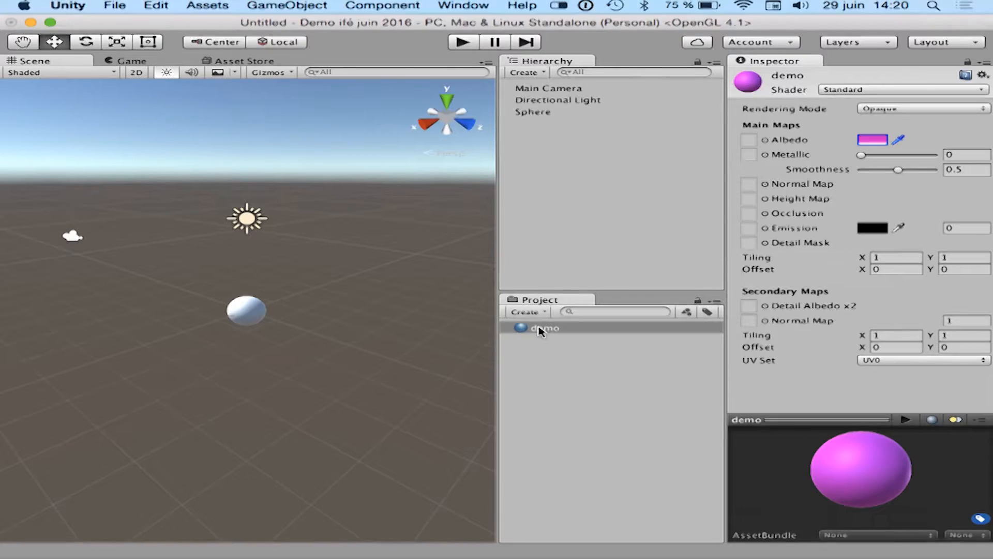
Apply the demo material to the sphere and review the material's properties on the sphere.
drag(539, 331, 443, 336)
drag(195, 304, 247, 317)
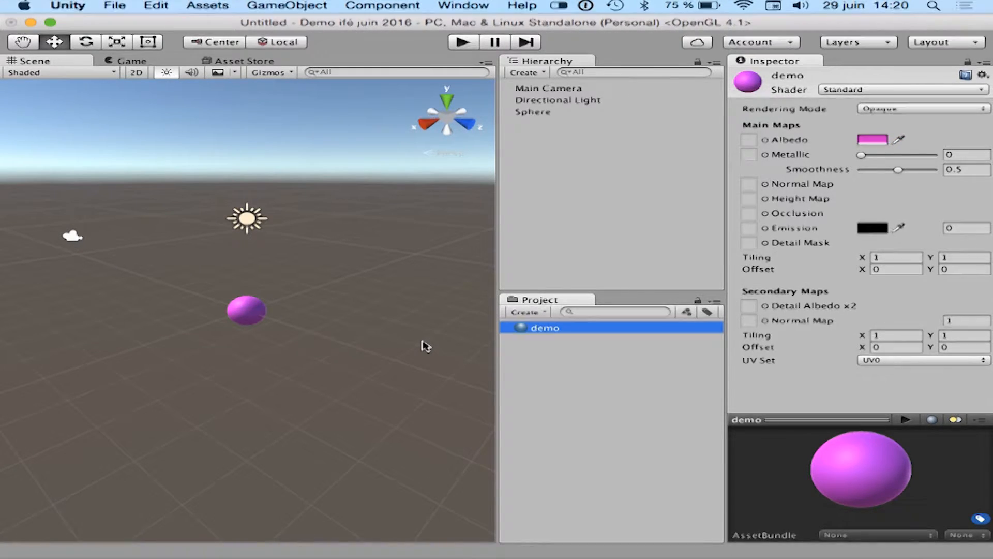
click(255, 312)
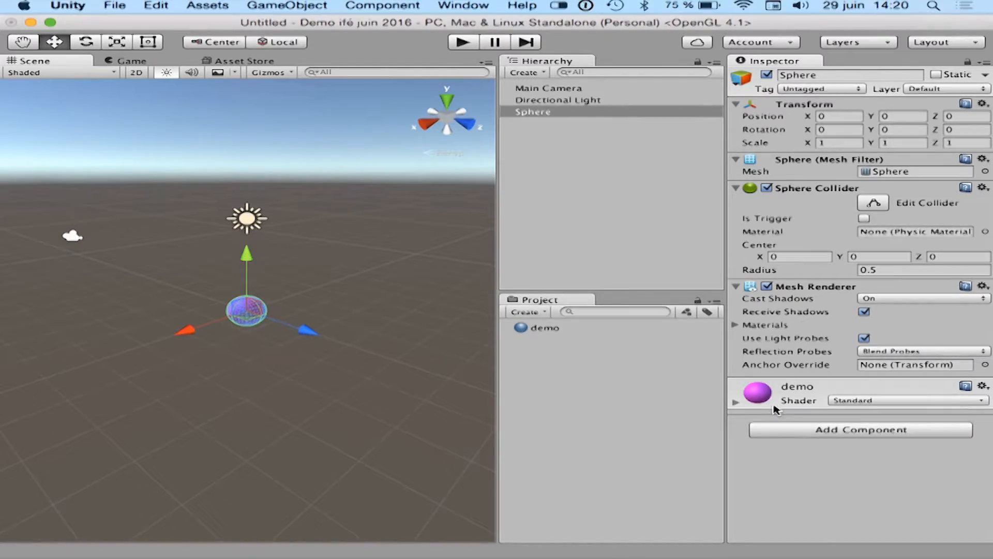
click(736, 402)
scroll(854, 334, down, 5)
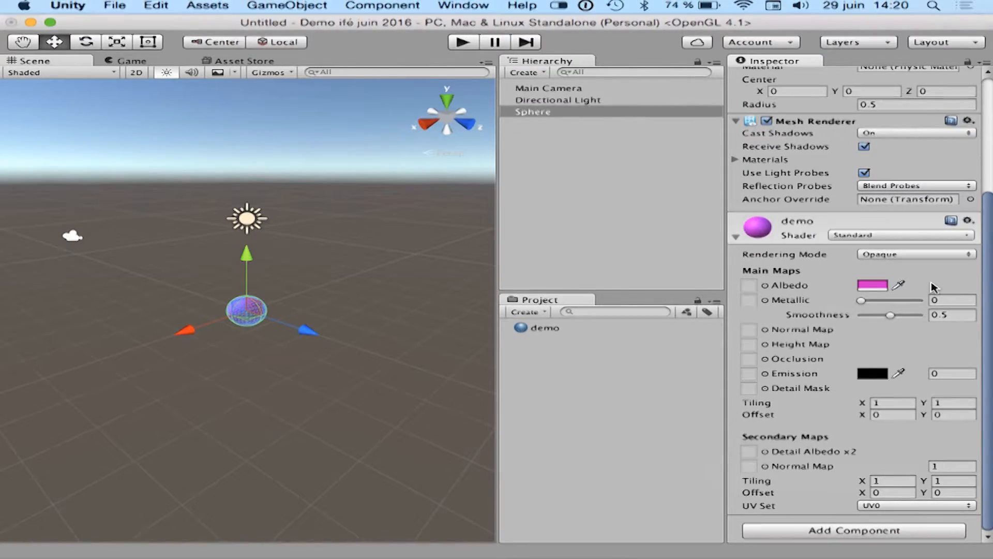
click(736, 236)
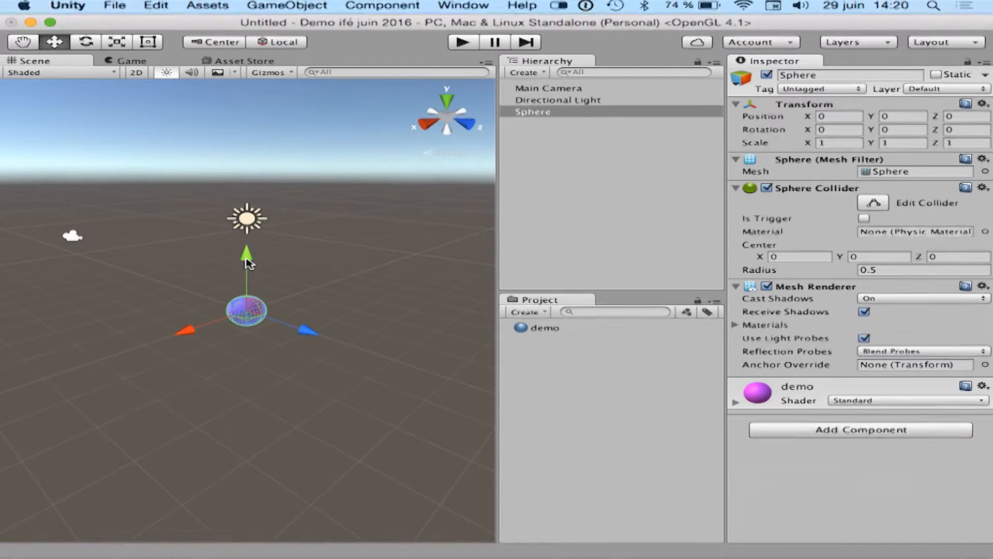
Raise the sphere to about X 0.04, Y 2.24, Z 0.3, and test-run the scene.
drag(247, 264, 241, 220)
mouse_move(188, 277)
mouse_down()
mouse_move(176, 284)
mouse_move(186, 271)
mouse_up()
drag(295, 286, 318, 281)
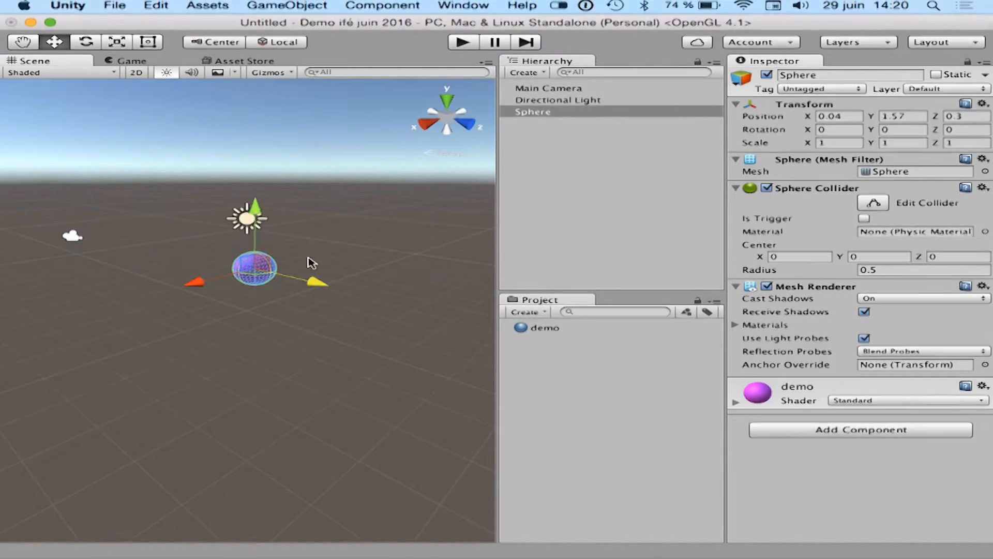
drag(257, 212, 255, 188)
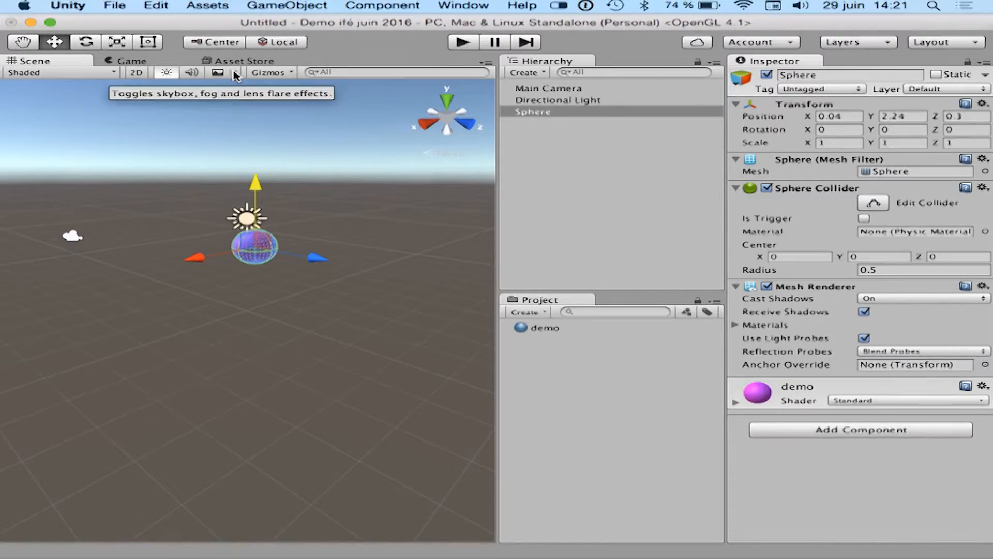
click(462, 43)
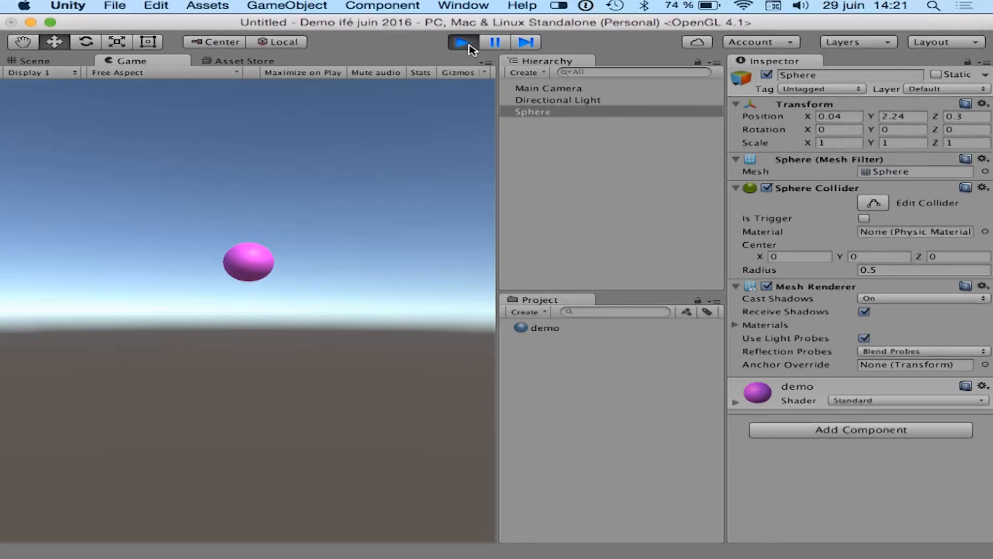
click(468, 45)
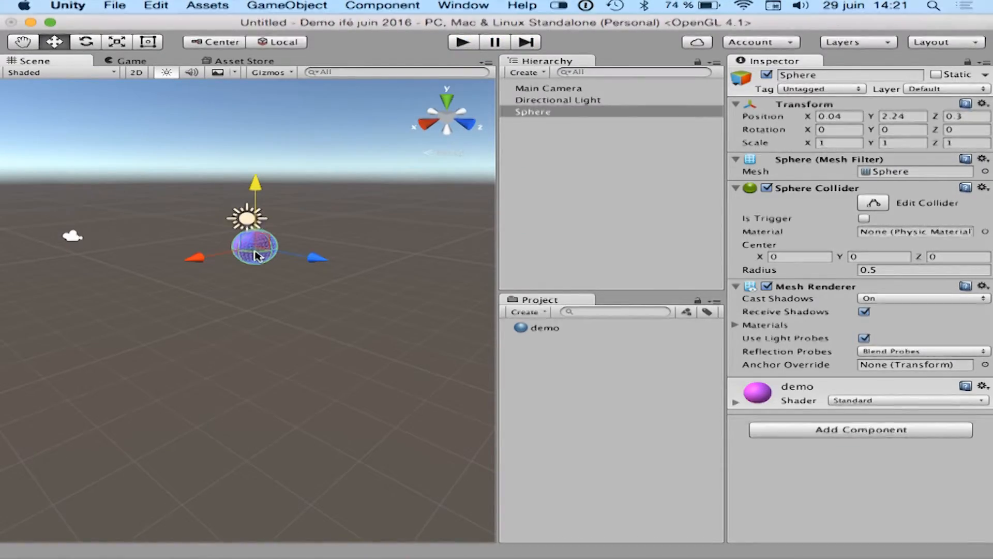
Add a Rigidbody physics component to the sphere.
click(857, 430)
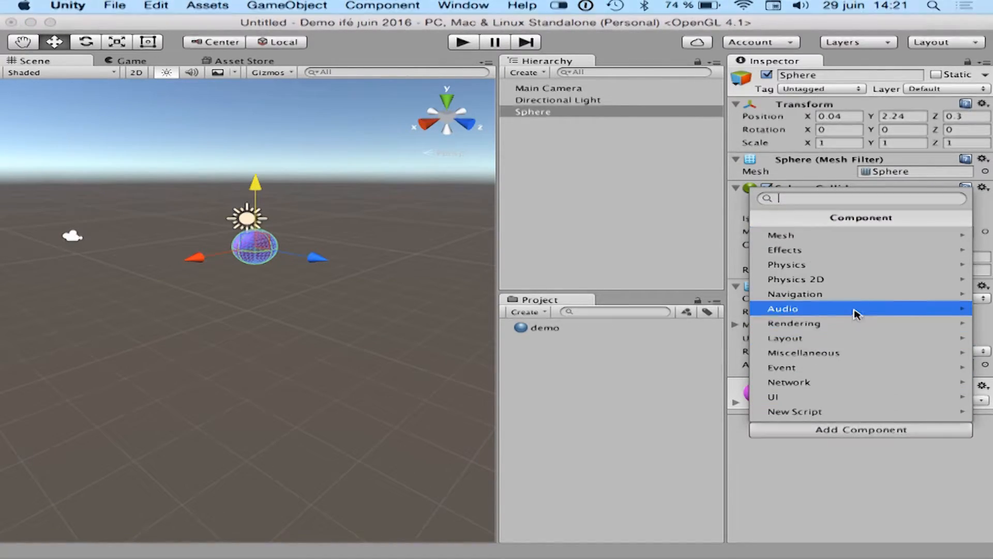
click(850, 271)
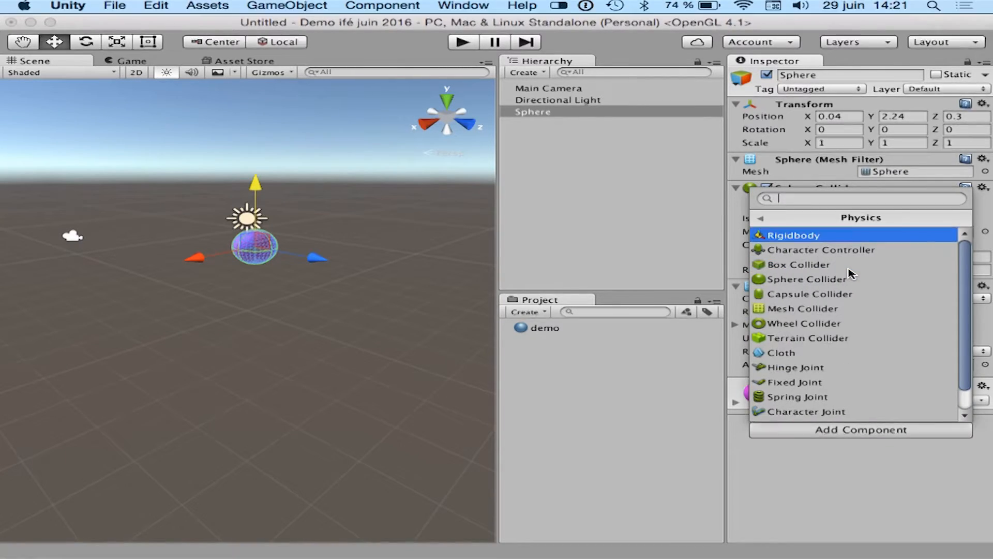
click(821, 237)
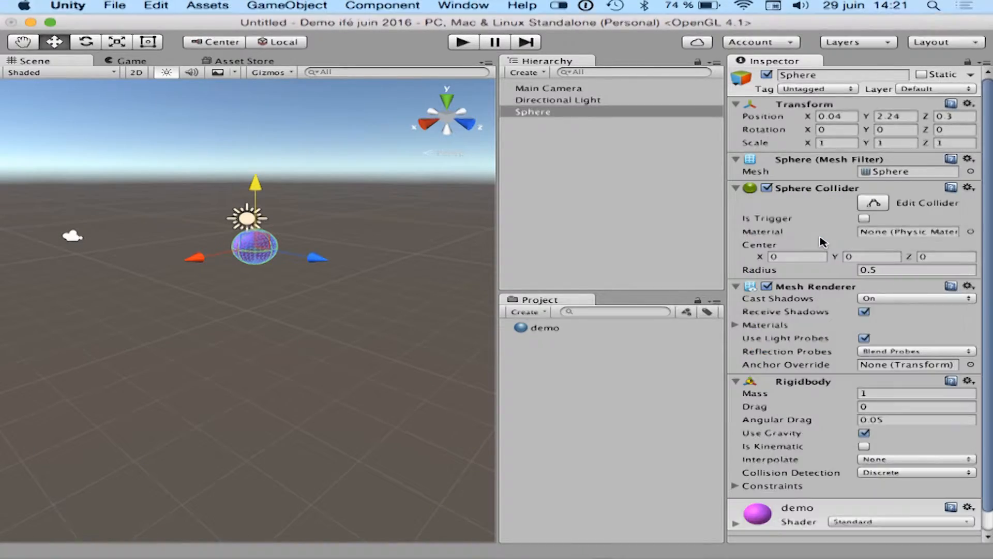
Review the sphere's Rigidbody settings, including its constraints, and run the scene to test gravity.
scroll(820, 237, down, 1)
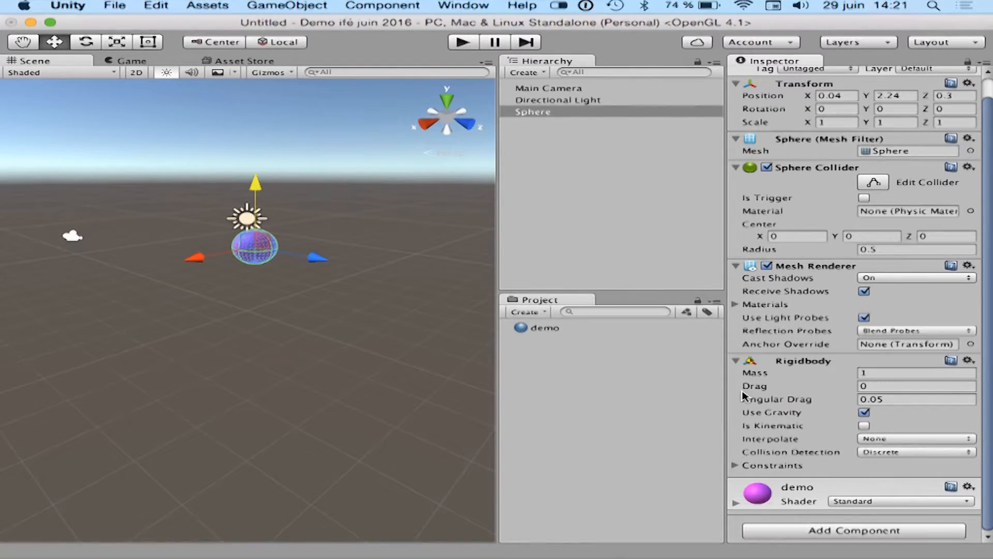
mouse_move(771, 379)
click(735, 465)
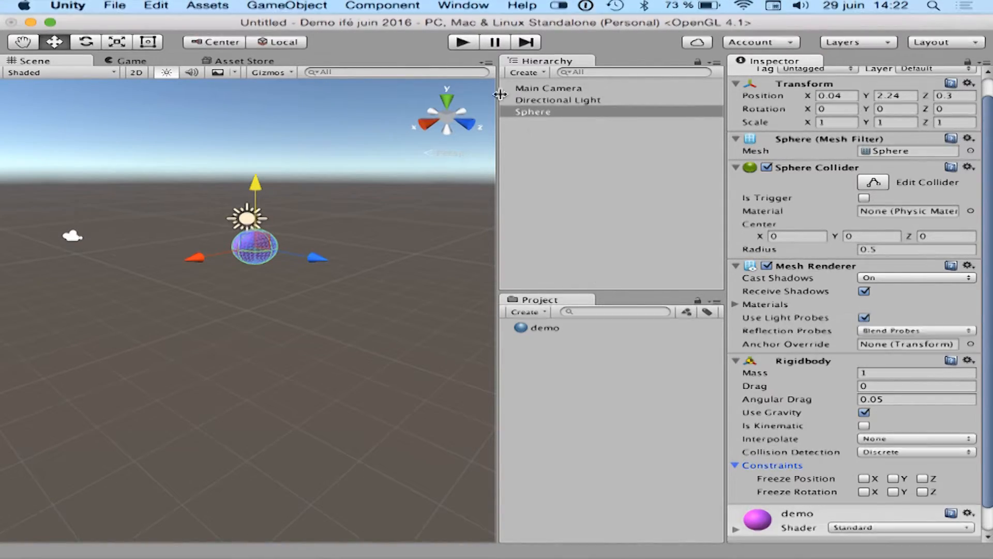
click(463, 41)
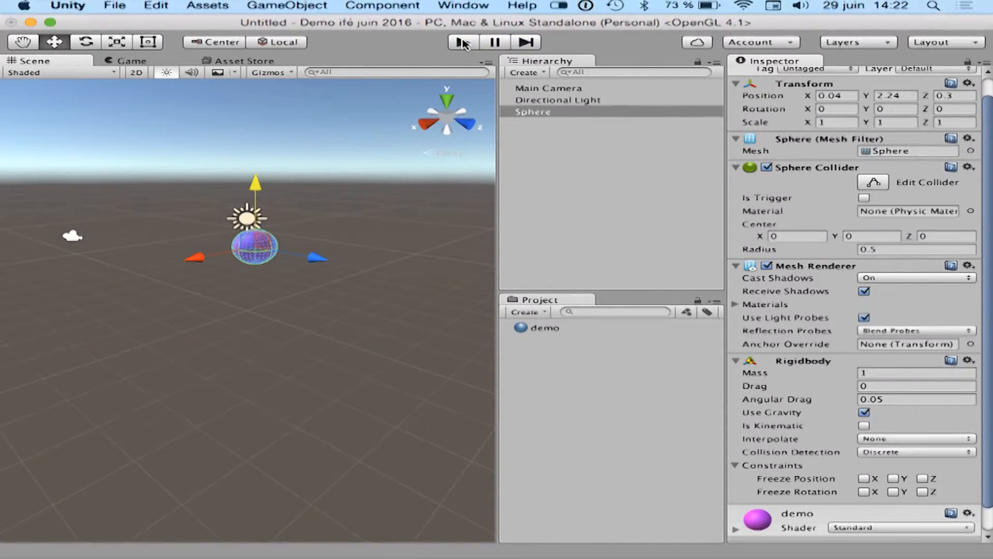
Add a 3D cube to the scene.
click(554, 145)
right_click(552, 138)
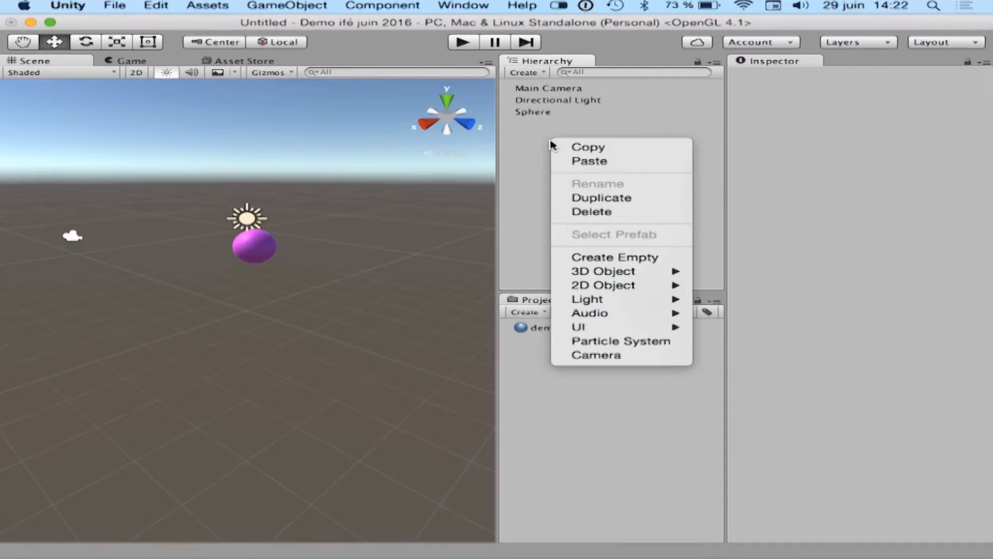
mouse_move(653, 271)
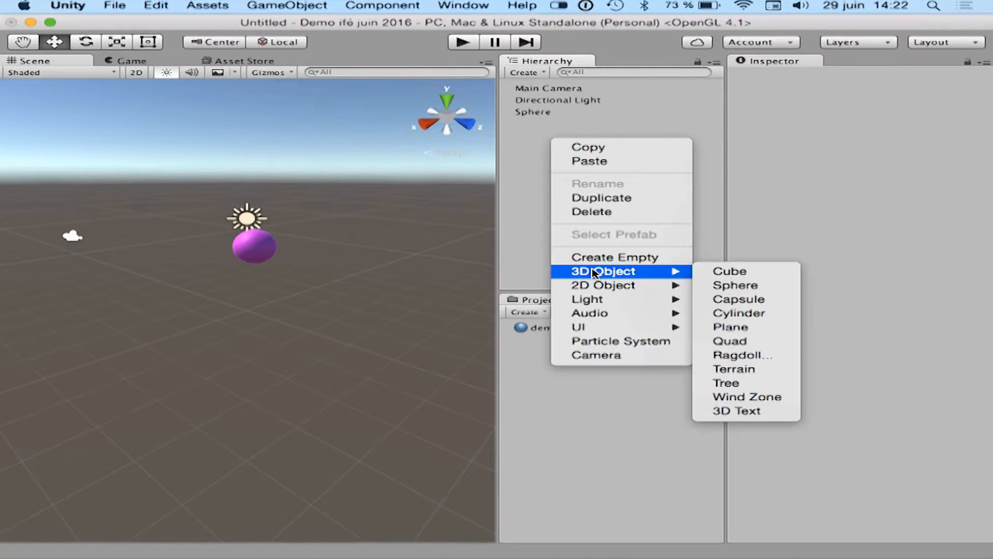
click(724, 271)
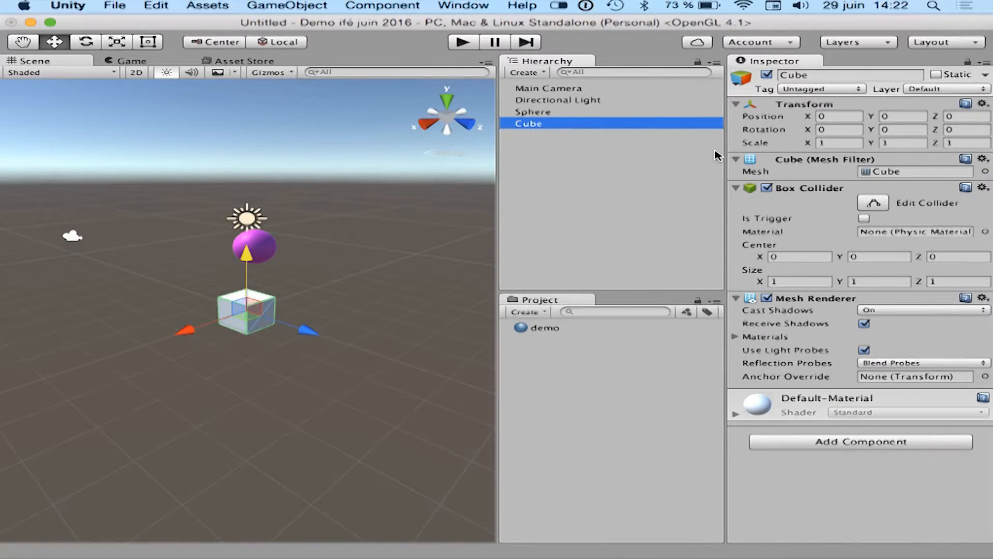
Scale the cube to X 10, Y 0.2, Z 10 as a floor, and test-run the scene.
click(853, 143)
text(10)
key(Tab)
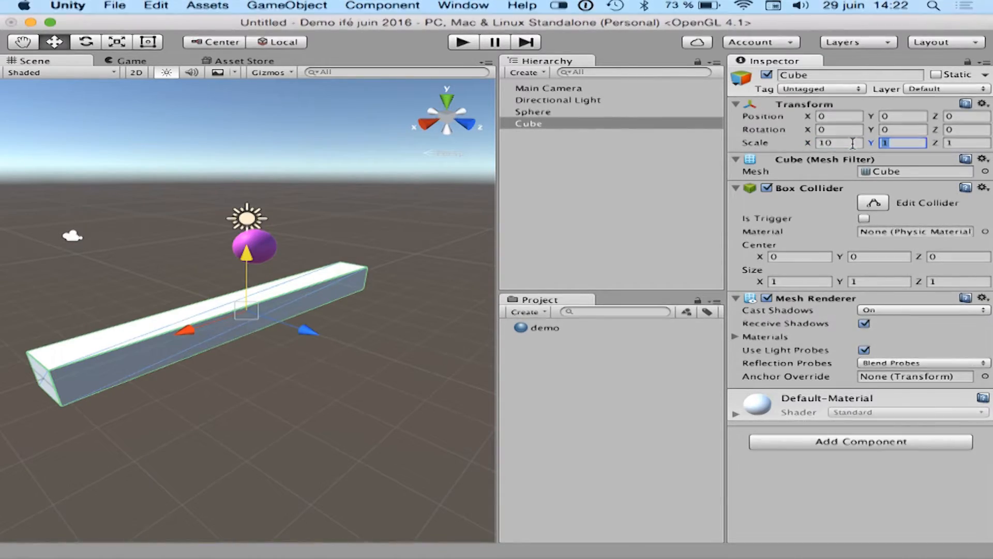
text(0.2)
key(Tab)
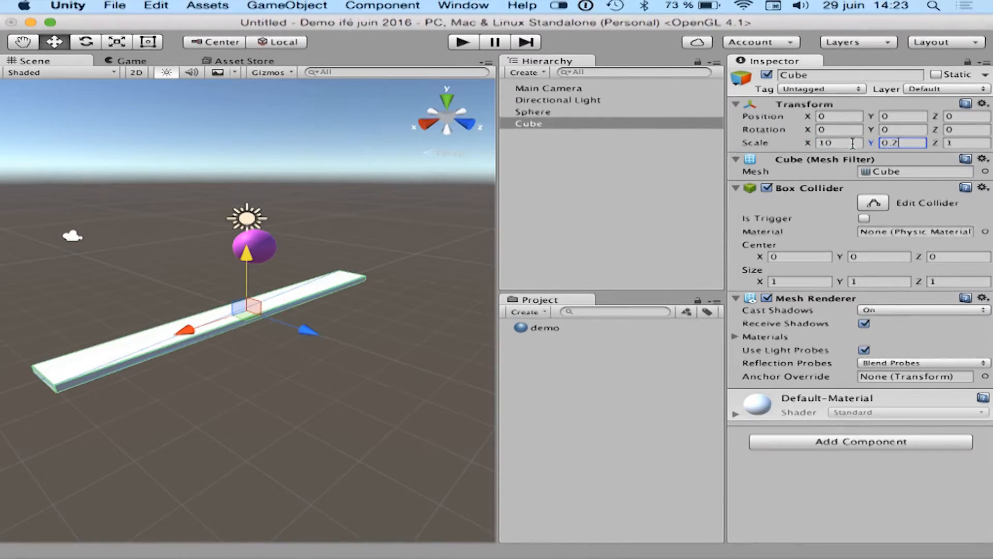
text(10)
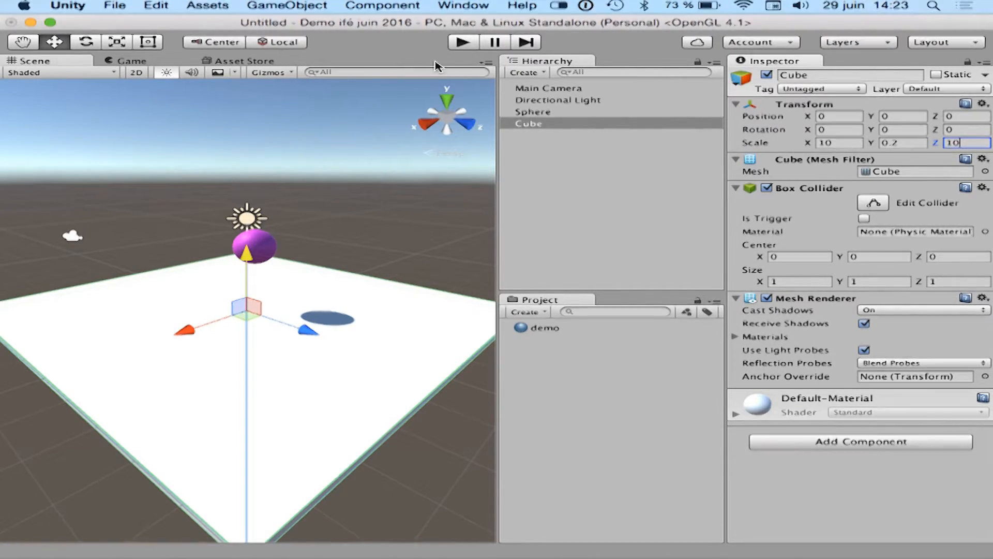
click(460, 46)
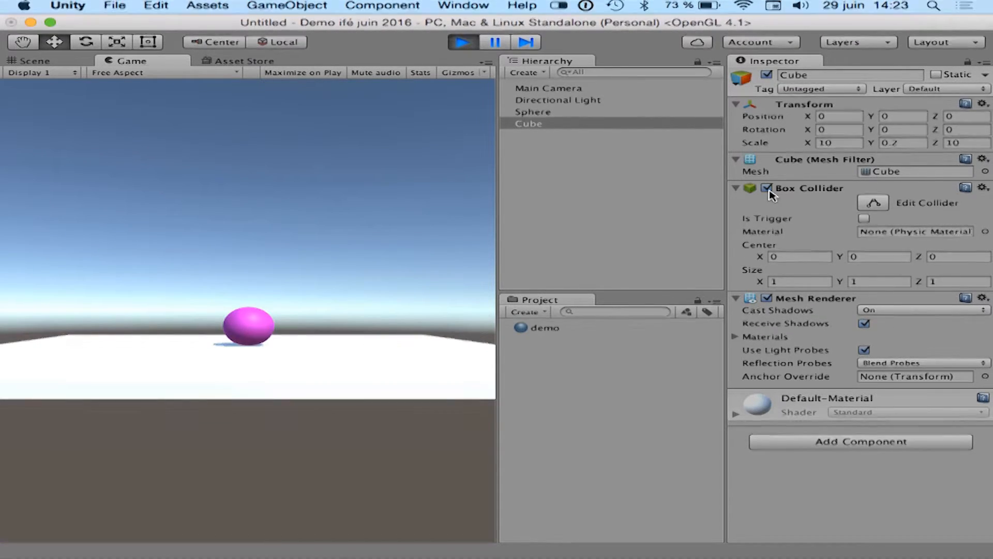
click(463, 42)
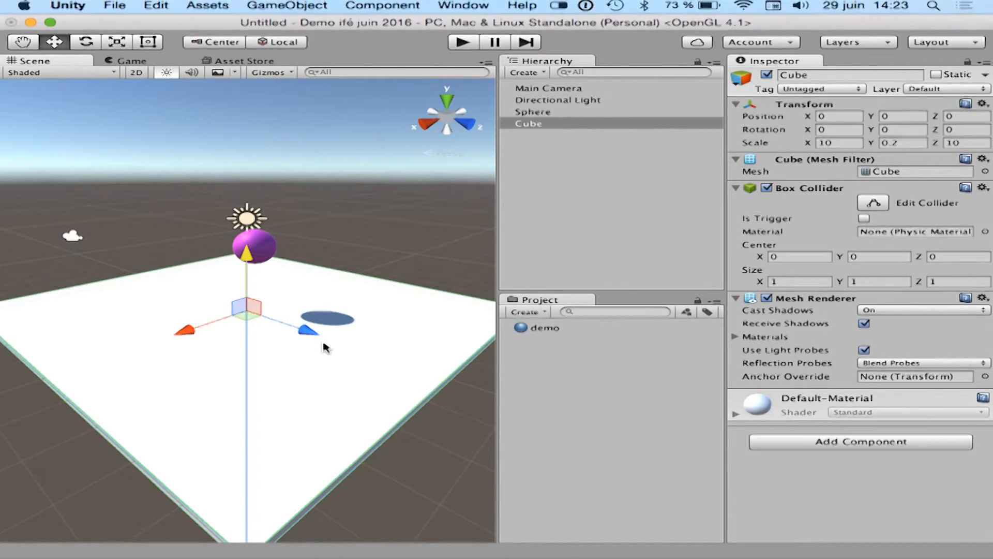
Tilt the cube about 4.57 degrees around its X axis and run the scene.
click(91, 46)
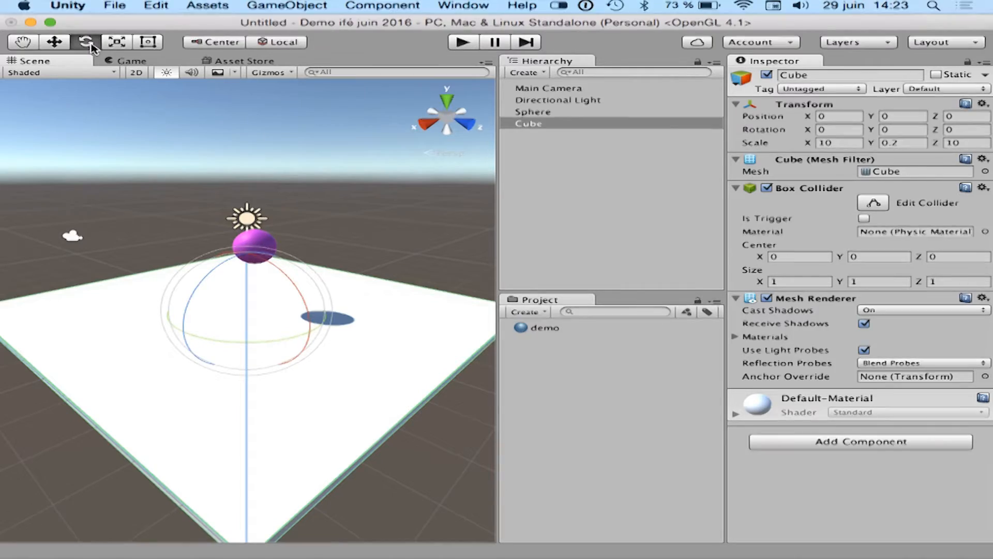
drag(297, 299, 302, 309)
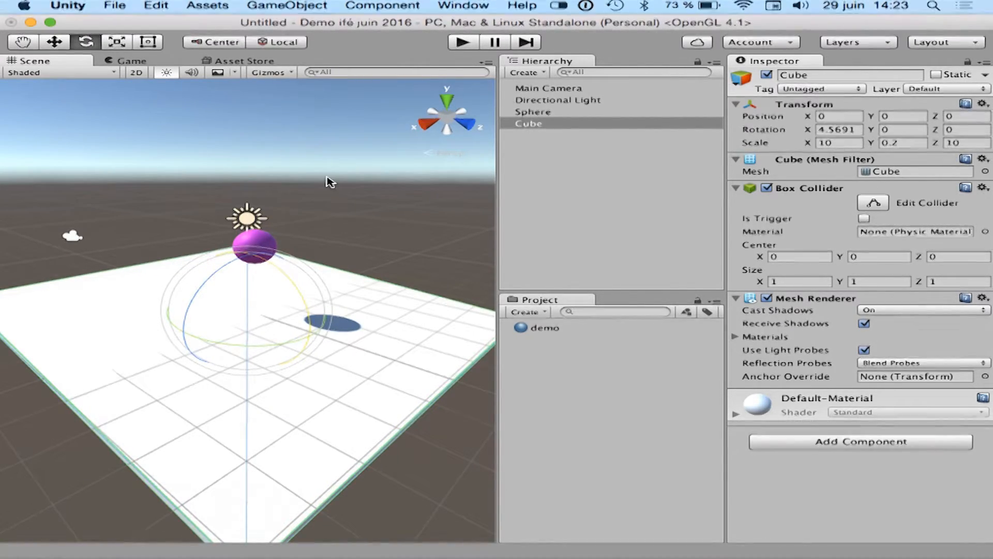
click(455, 43)
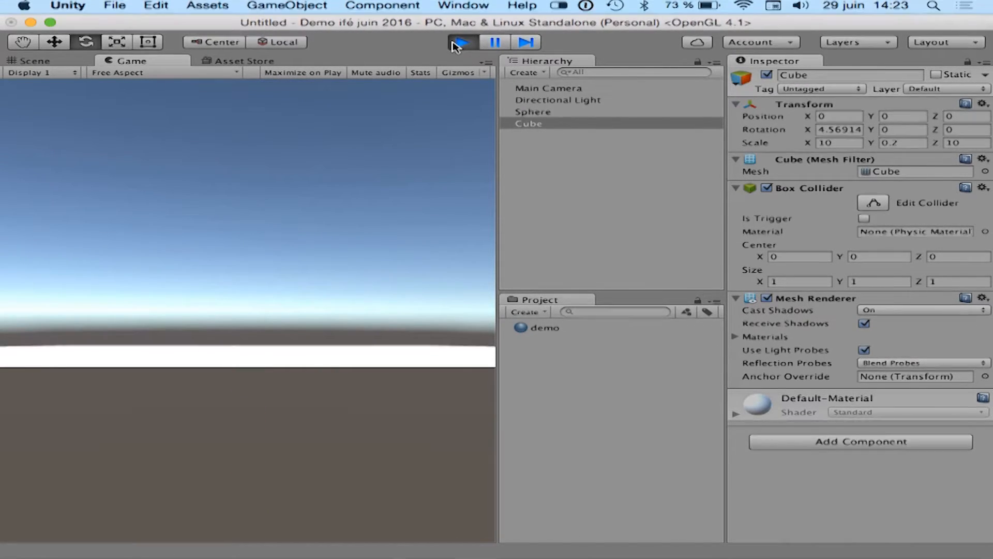
Stop the test run and lower the cube floor to about Y -1.83.
click(457, 43)
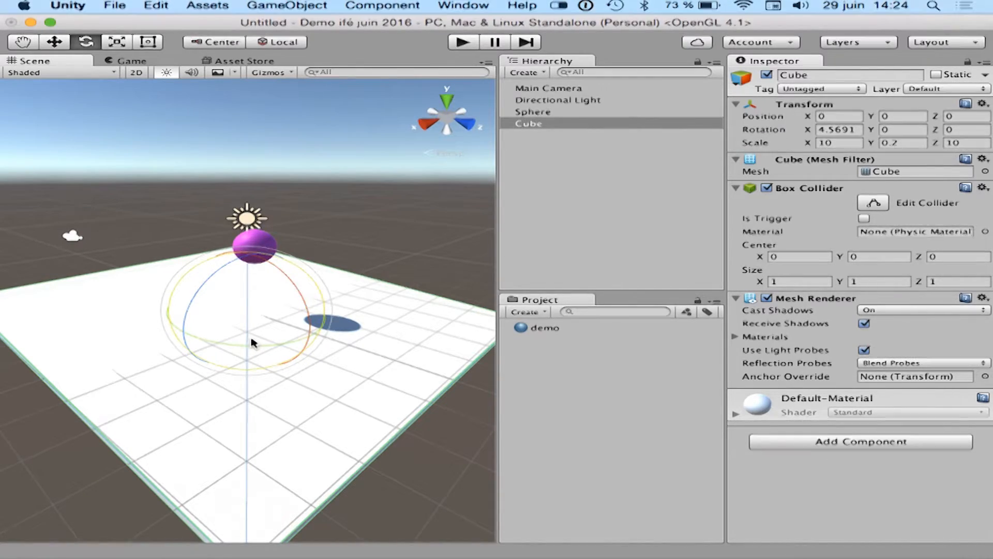
click(55, 42)
drag(249, 253, 251, 305)
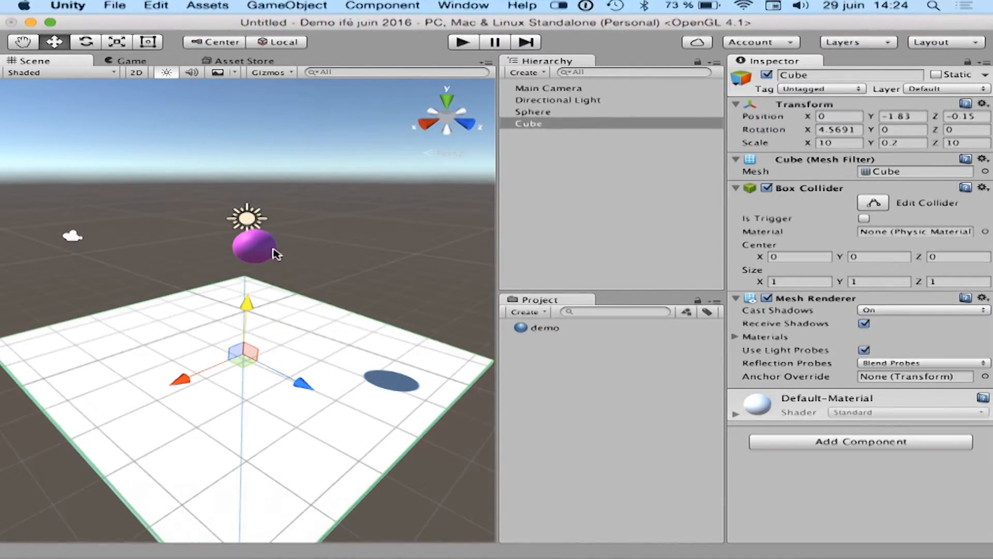
Duplicate the sphere in the scene.
click(255, 250)
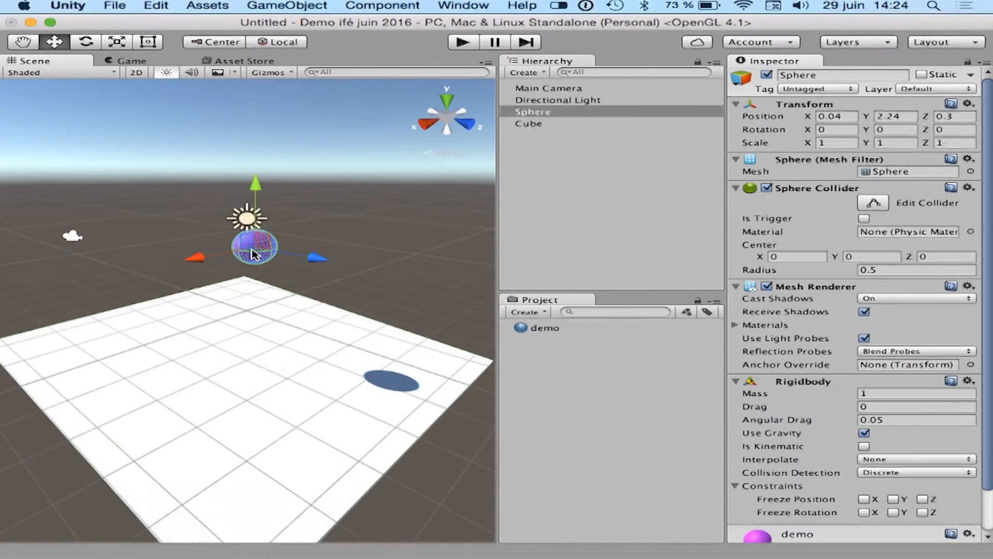
click(533, 113)
right_click(532, 112)
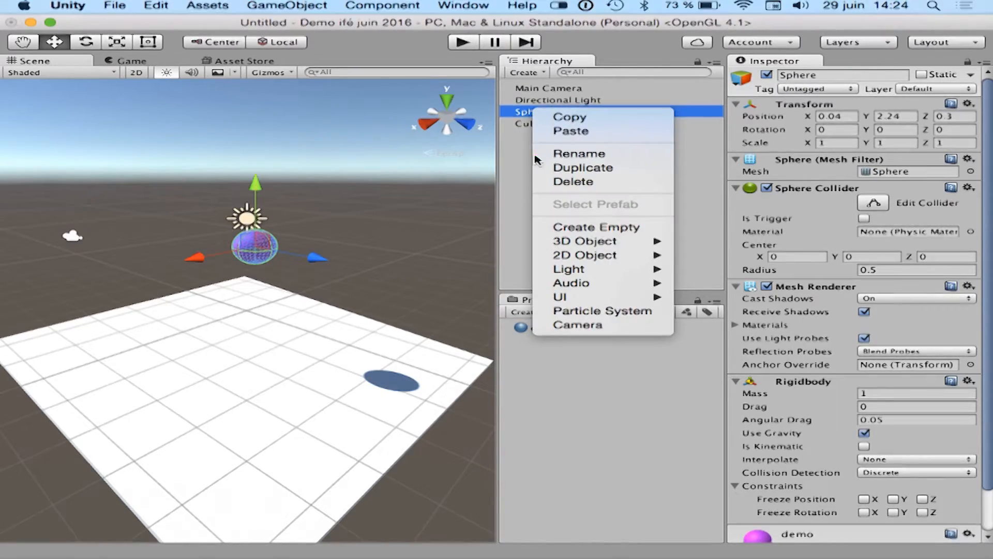
click(586, 168)
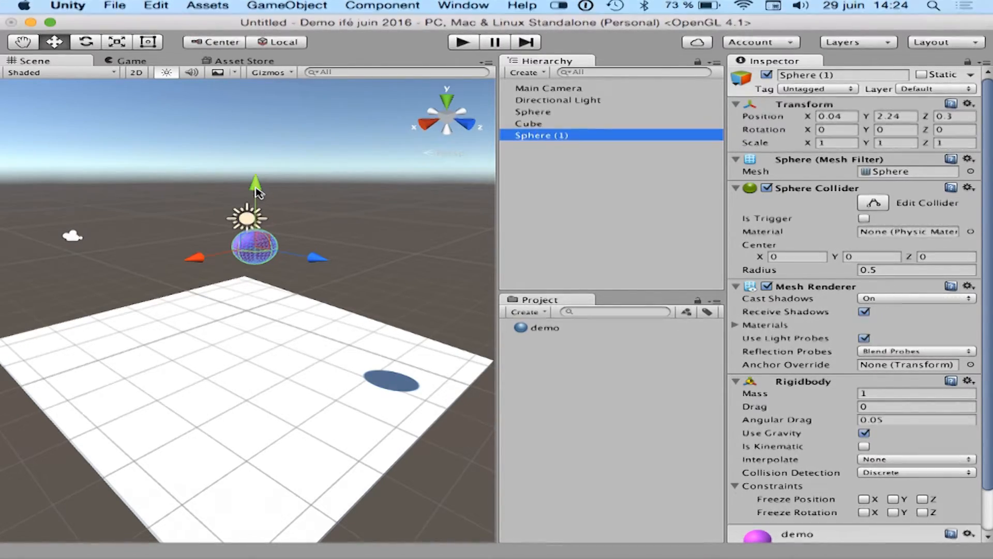
Place the sphere copy below the original at about Y 1.15, Z 0.76, and test-run the scene.
drag(257, 192, 269, 252)
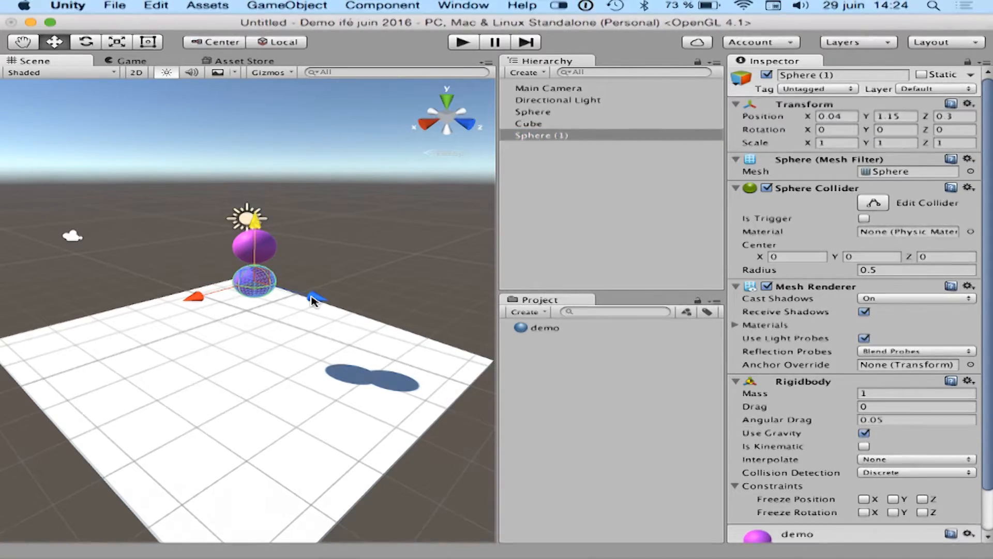
drag(314, 301, 329, 307)
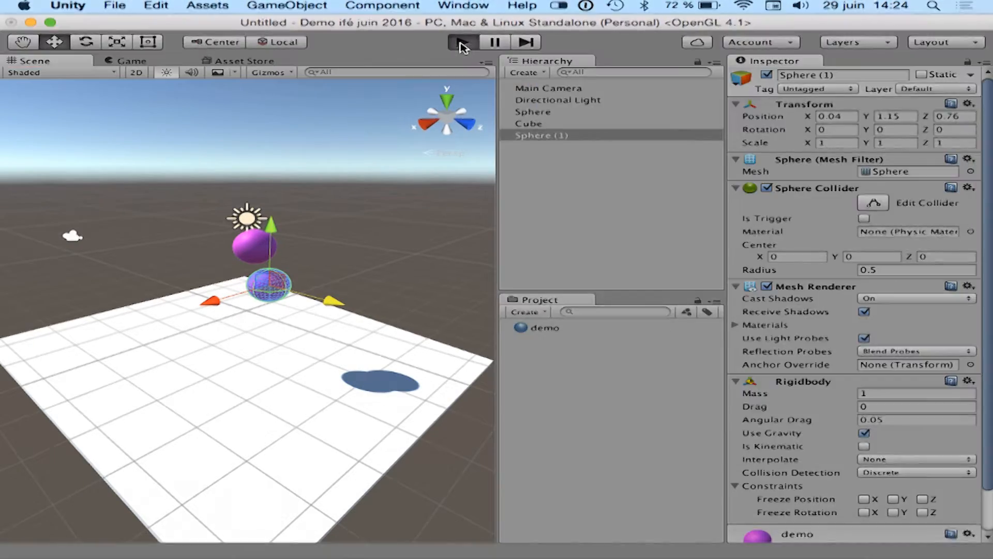
click(462, 42)
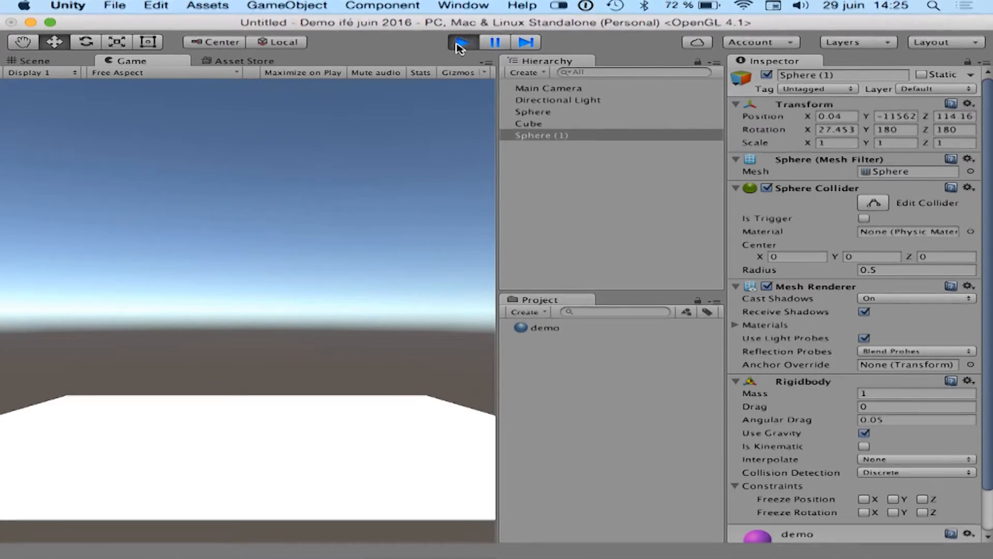
click(459, 47)
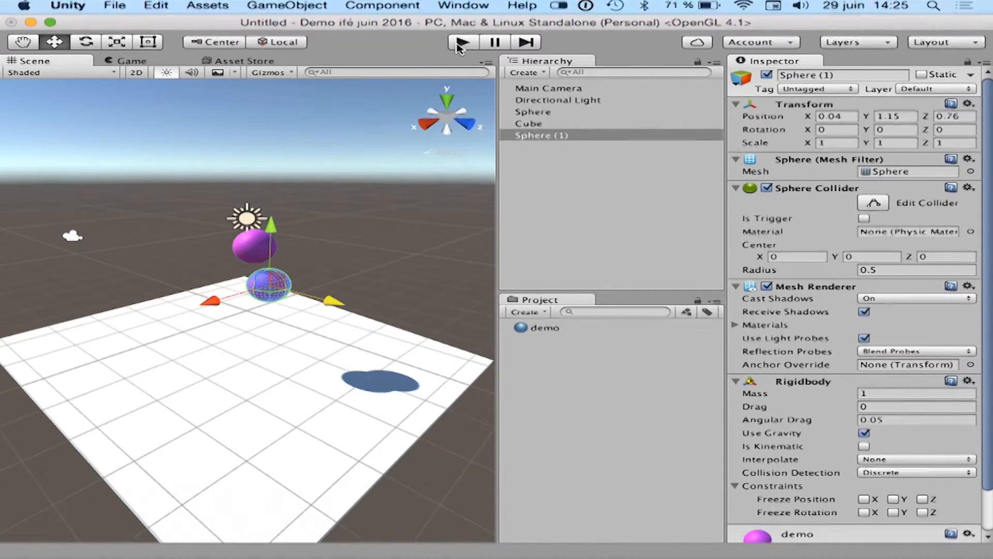
Try to save the scene as "test" while switching to the Water physical states project.
mouse_move(575, 555)
click(114, 6)
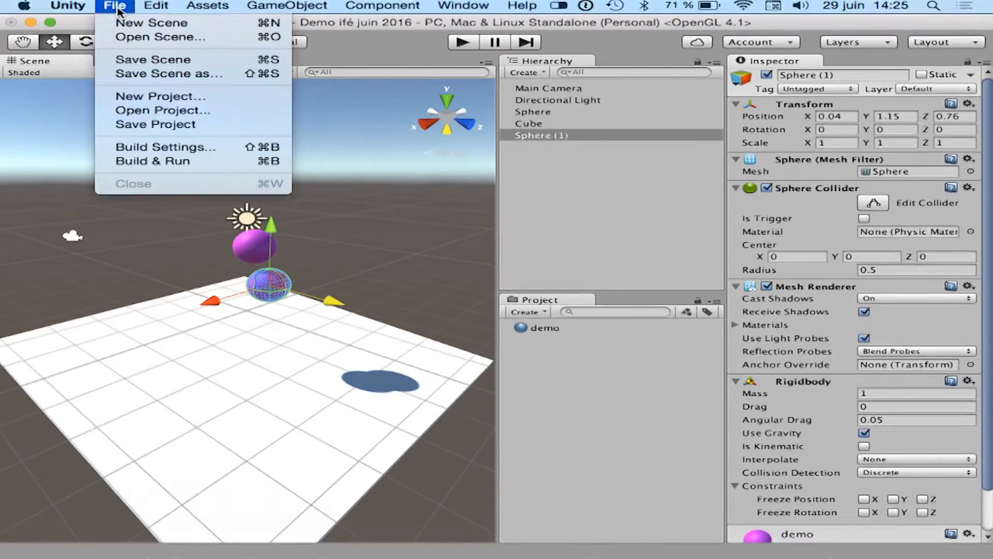
click(139, 110)
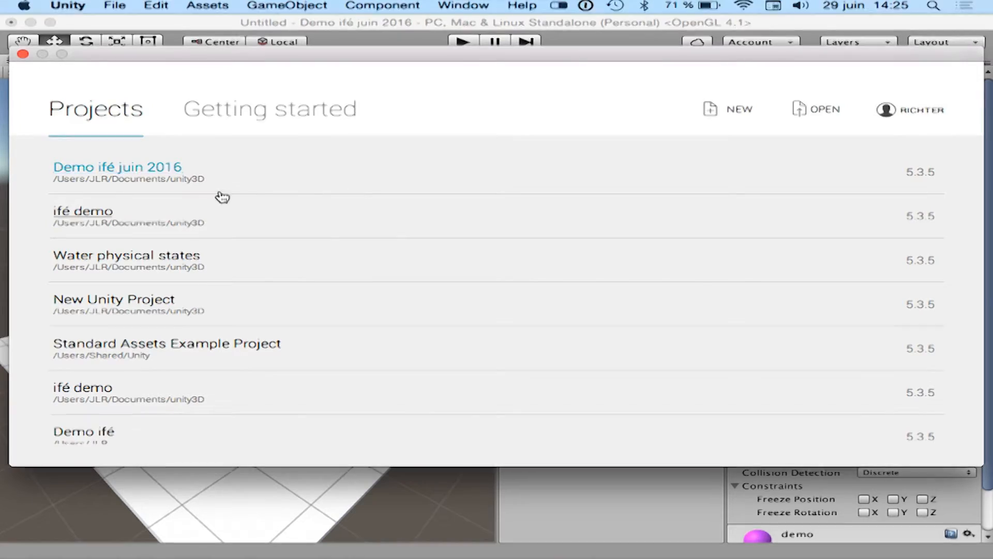
click(130, 262)
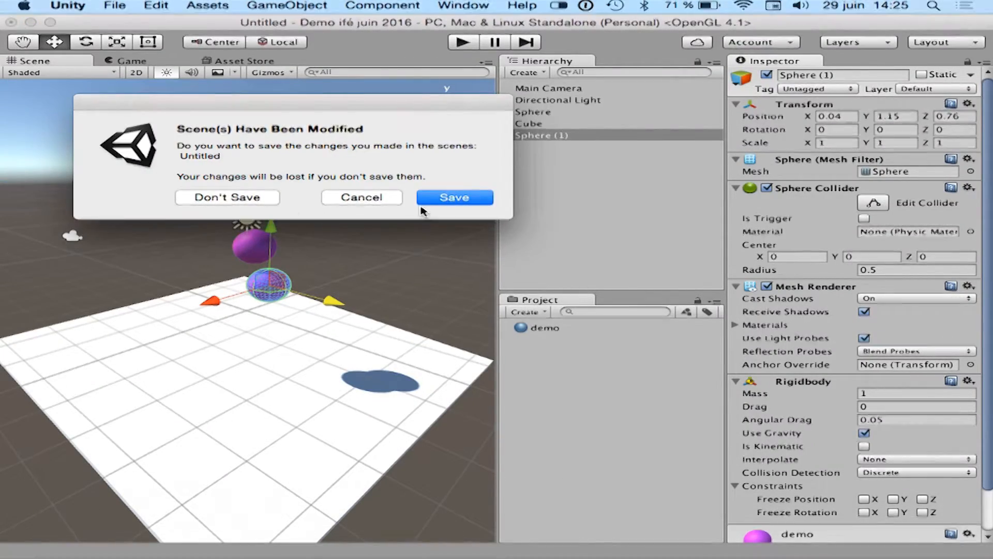
click(440, 201)
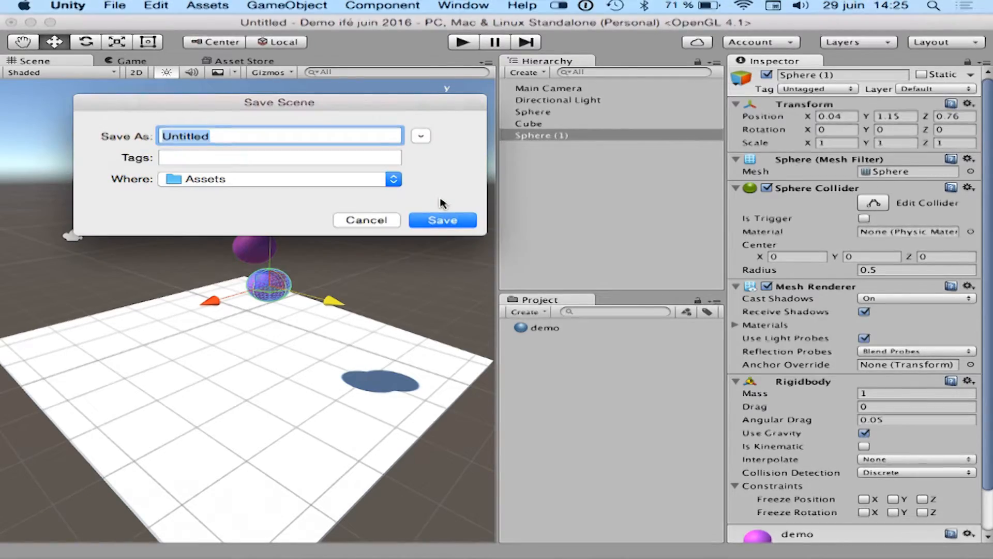
text(test)
key(Return)
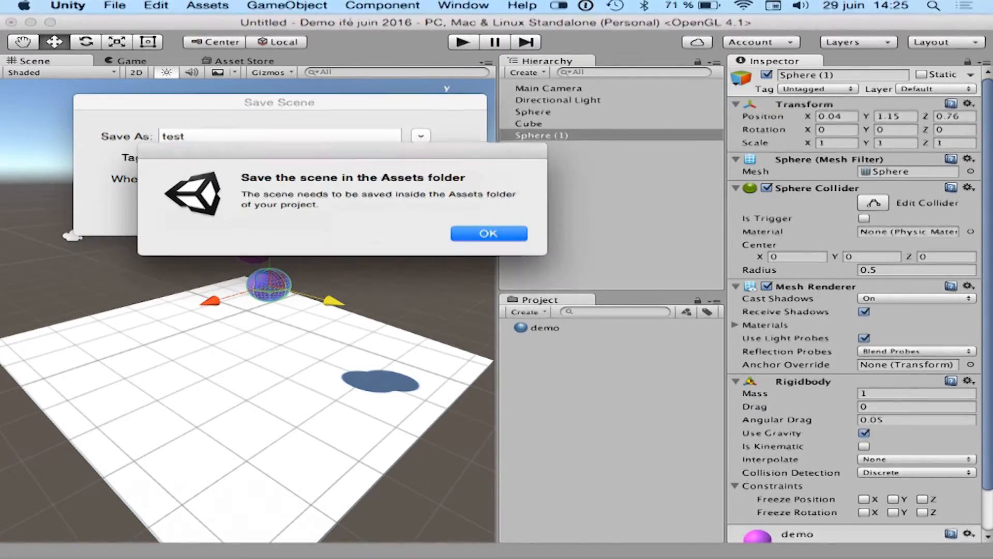
key(Return)
click(383, 219)
Open the Water physical states project without saving the current scene.
click(116, 5)
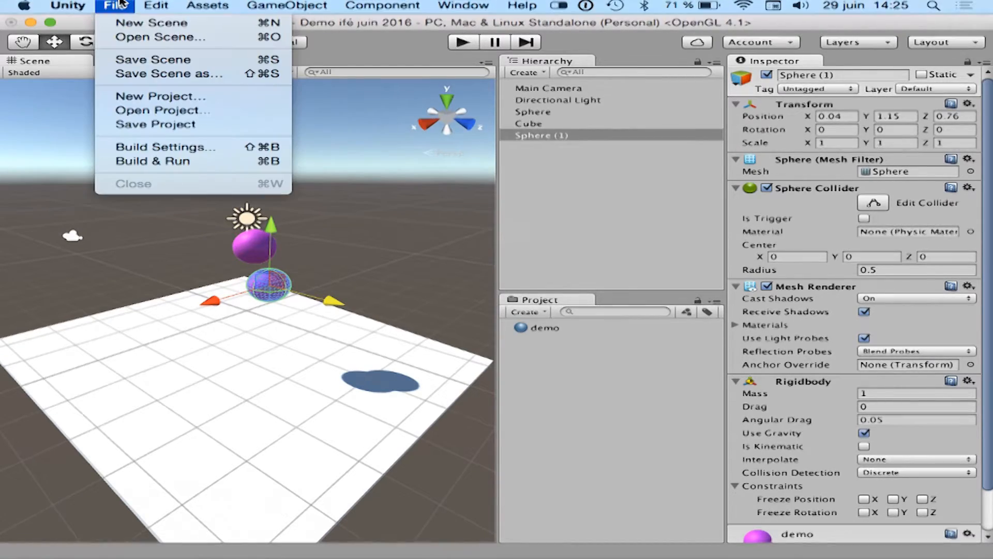
click(120, 110)
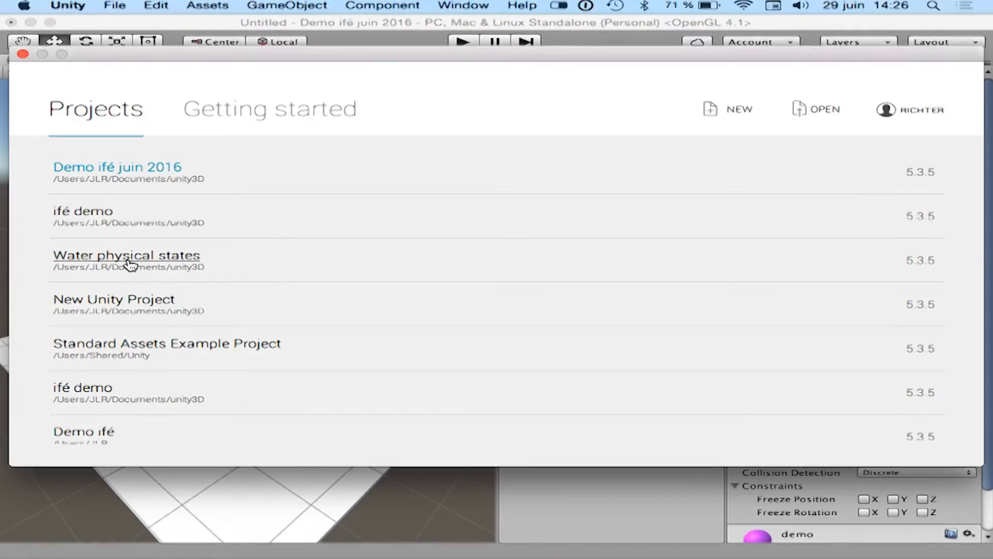
click(130, 265)
click(201, 197)
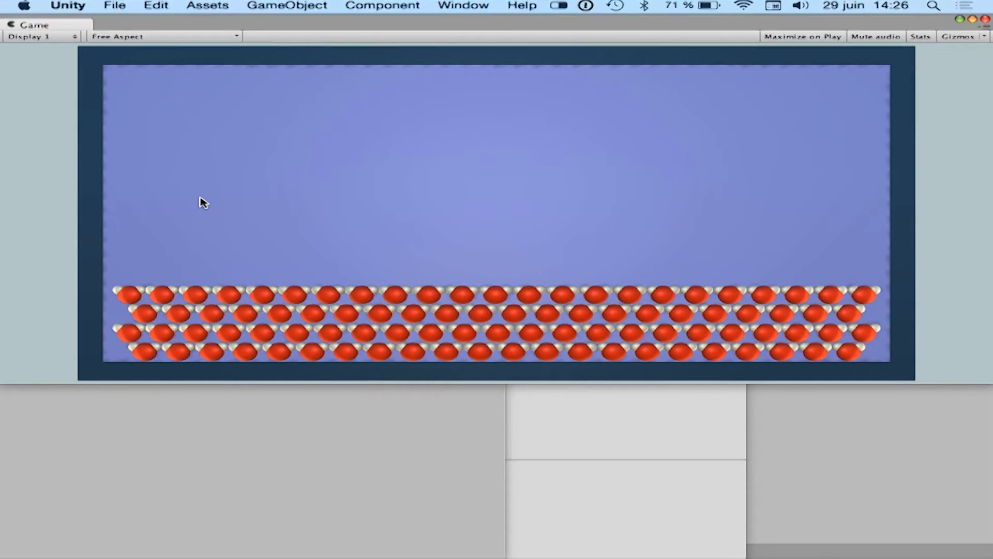
Uncover the main editor window by moving the floating Game window out of the way, and briefly run the scene.
click(156, 483)
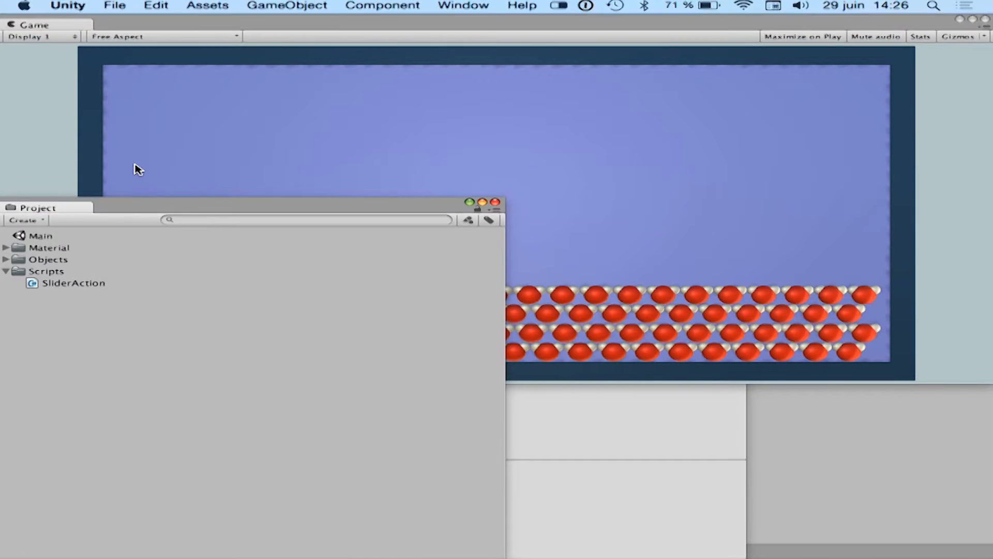
drag(127, 23, 133, 162)
click(462, 42)
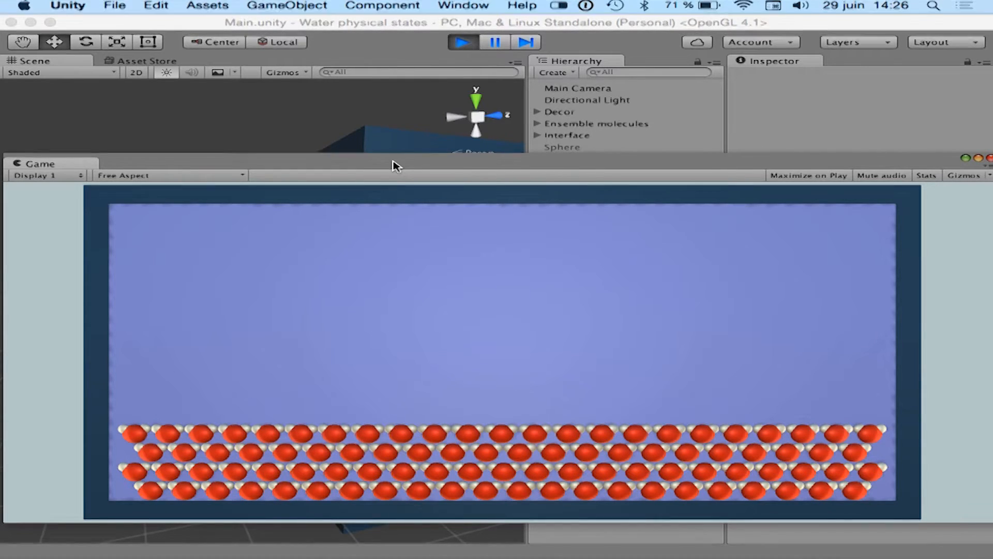
drag(761, 169, 668, 138)
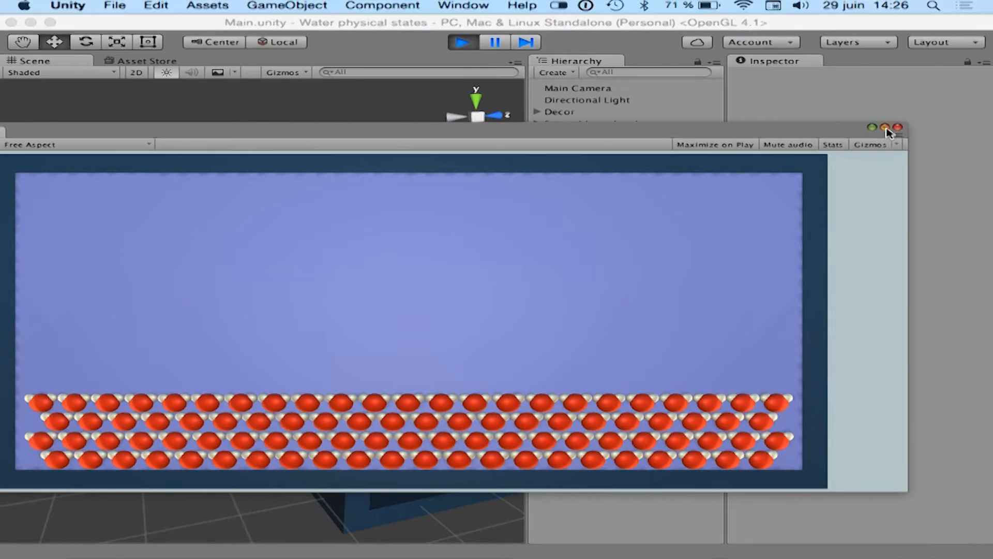
click(462, 41)
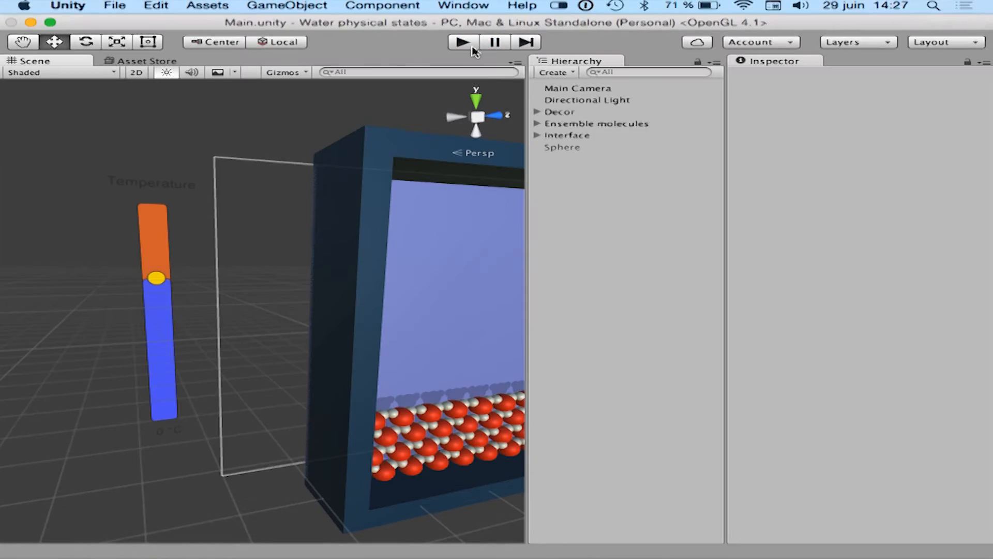
Run the water molecule scene again, and reposition and widen the floating Game window.
click(469, 43)
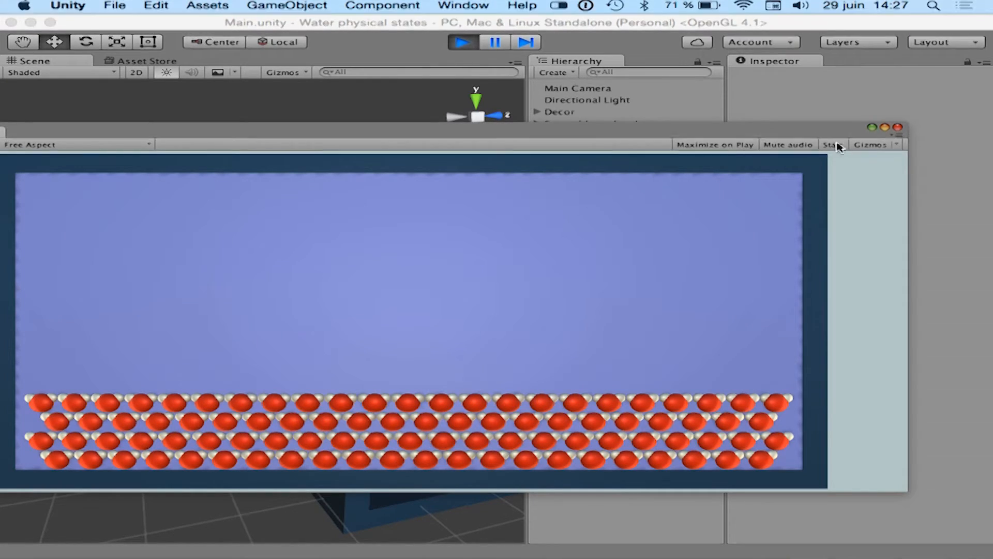
drag(754, 133, 862, 126)
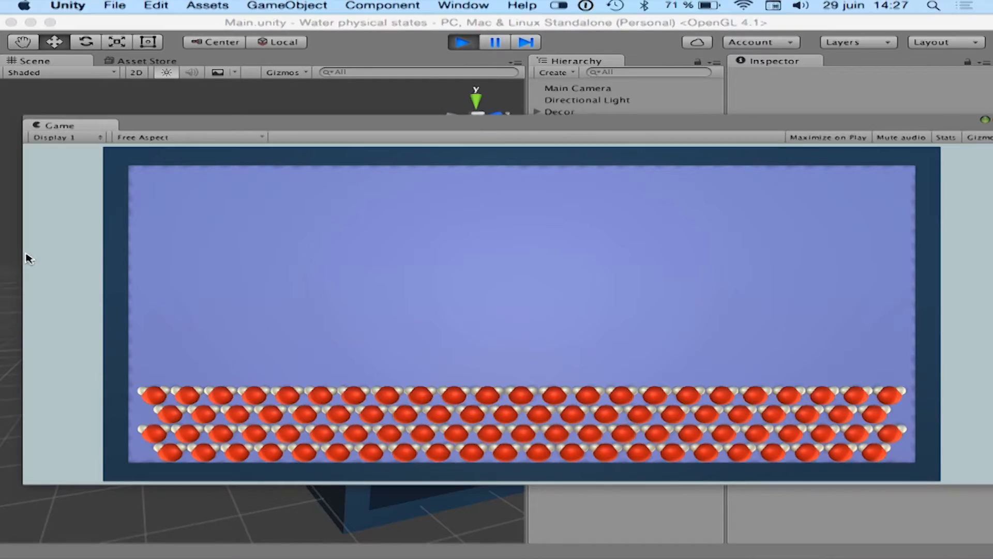
drag(19, 254, 1, 249)
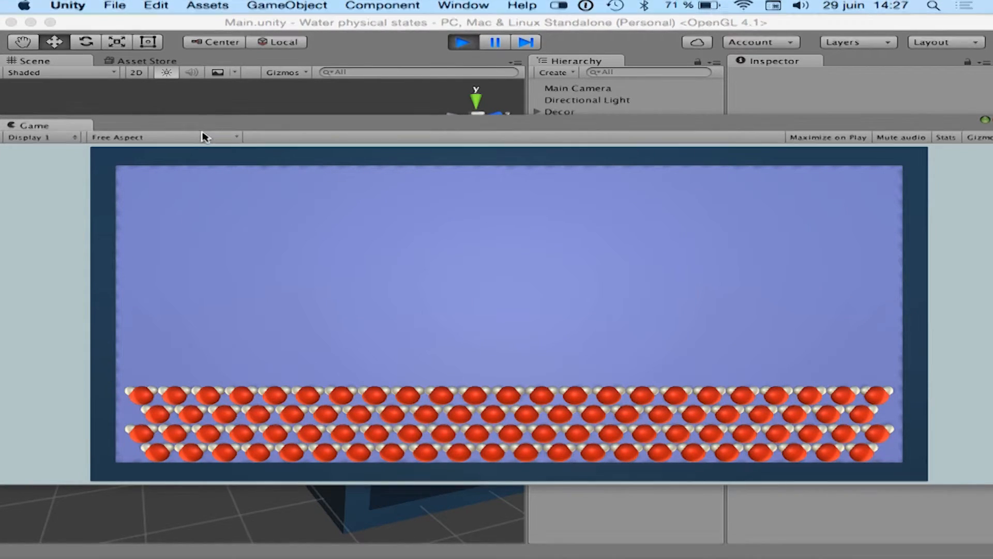
Try the Standalone (1024x768) and 5:4 aspect settings in the Game view, and return it to Free Aspect.
click(123, 139)
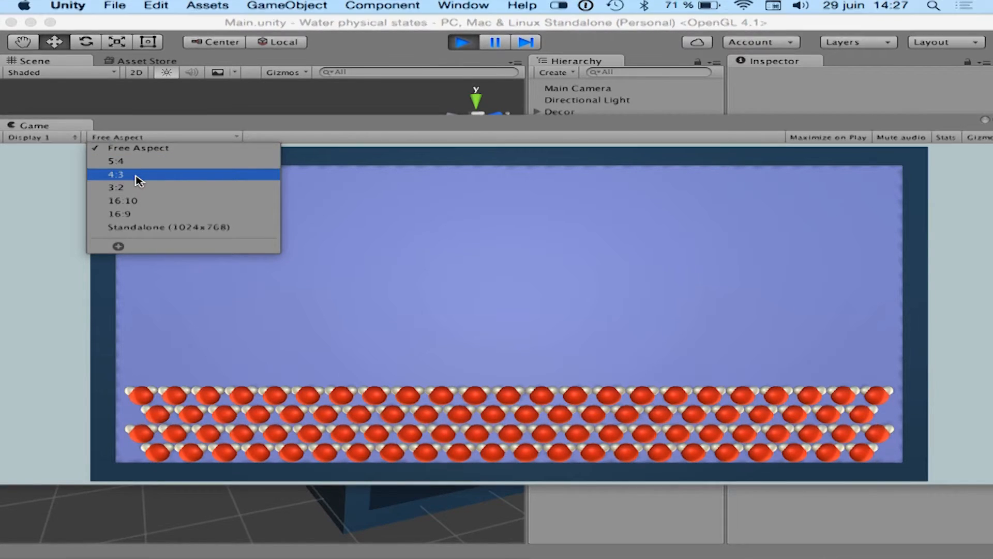
click(156, 227)
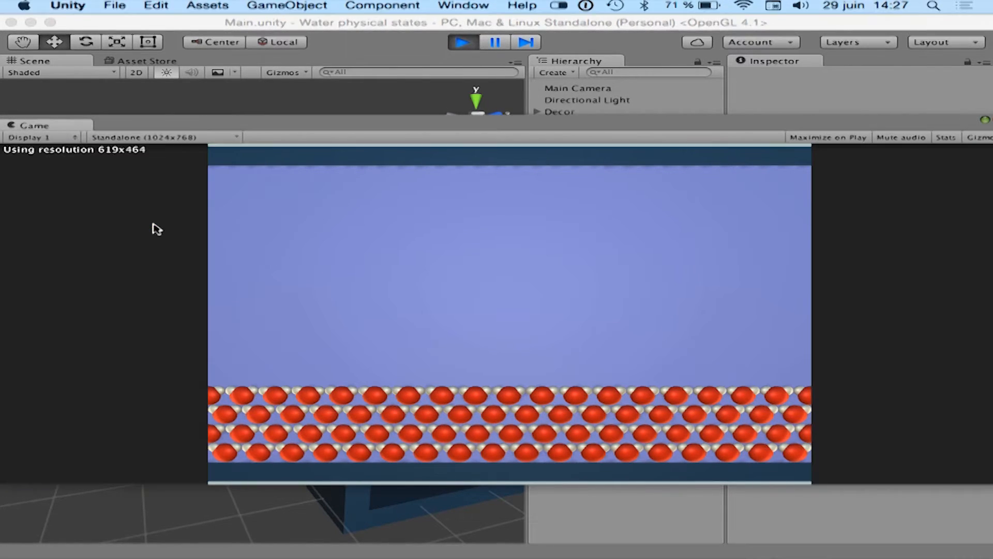
click(158, 138)
click(155, 161)
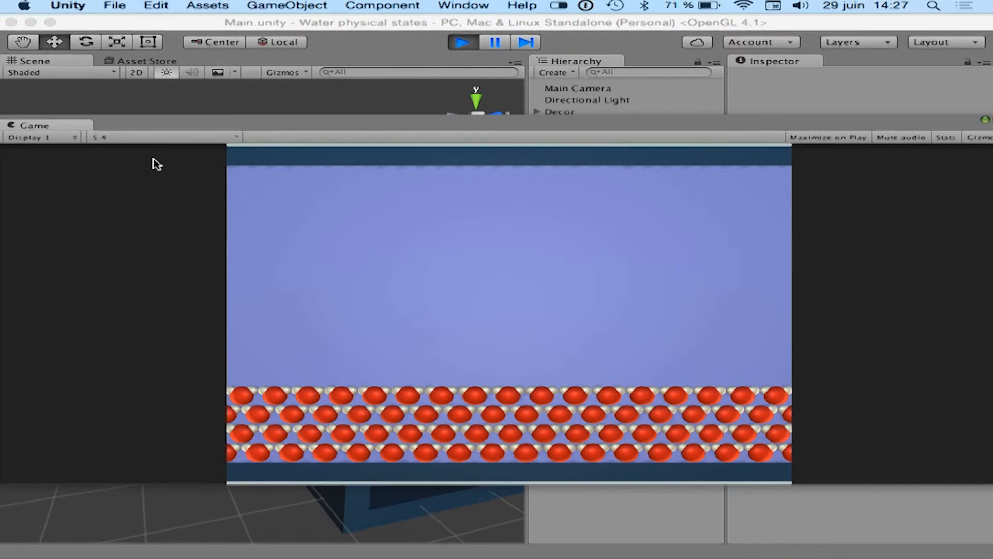
click(168, 138)
click(167, 148)
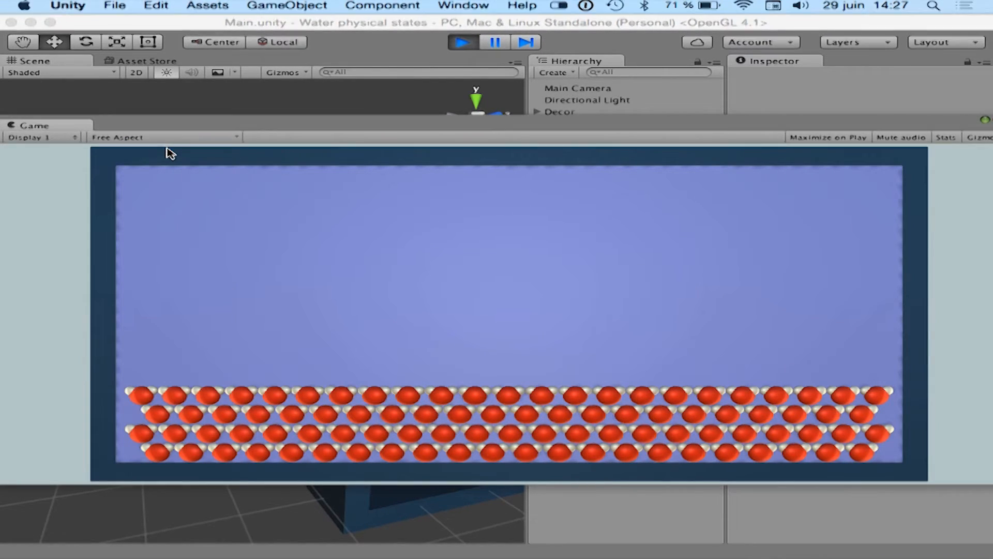
Reposition and widen the Game window enough to include the simulation's temperature slider.
drag(516, 122, 682, 127)
drag(163, 273, 5, 272)
drag(167, 133, 361, 130)
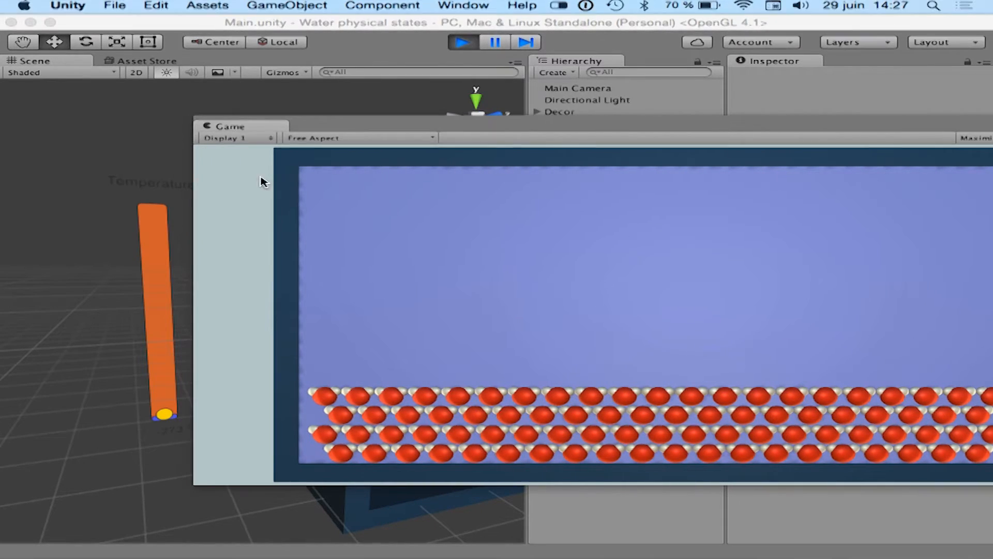
drag(186, 195, 21, 187)
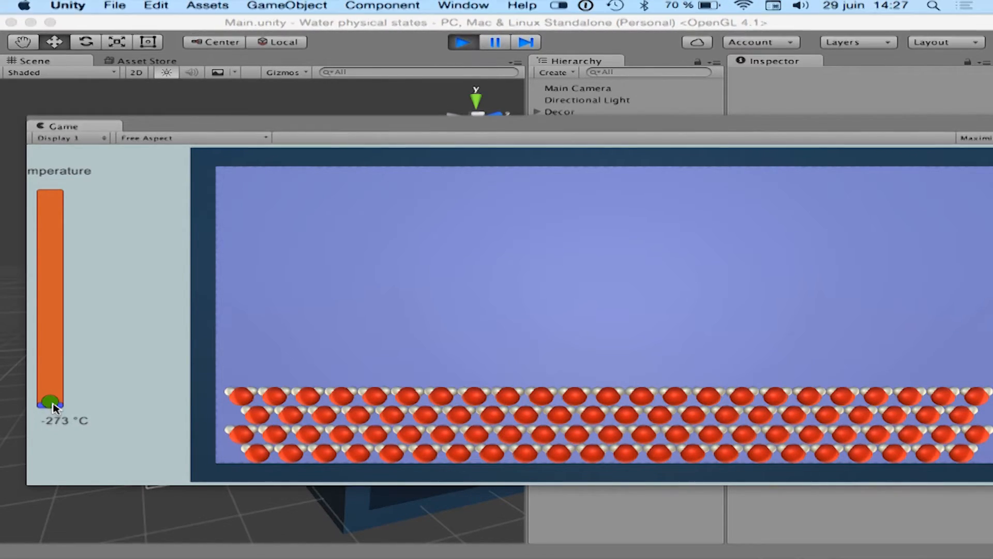
Raise the water simulation's temperature in stages to -130, -96, 1, 67 and 102 °C.
drag(54, 404, 50, 331)
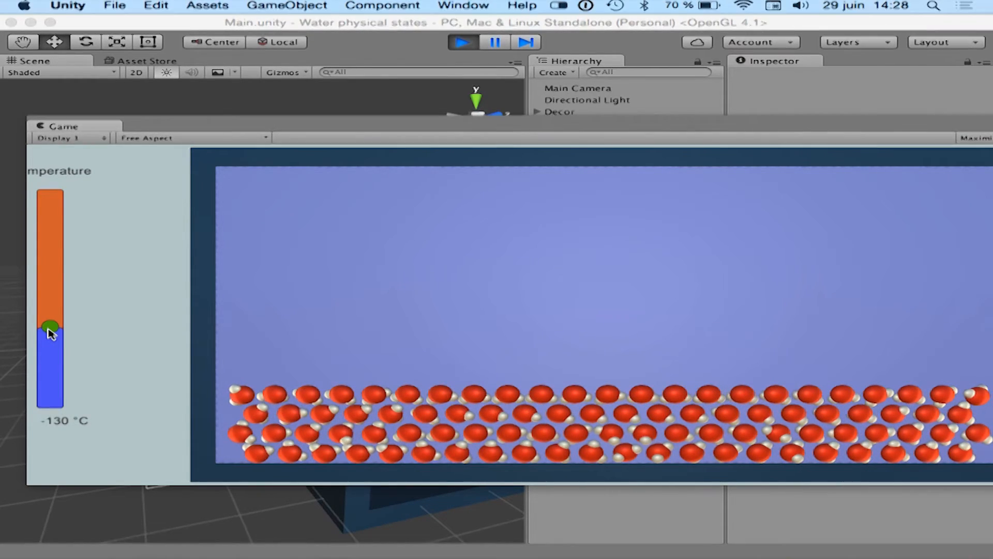
click(50, 327)
drag(51, 328, 51, 311)
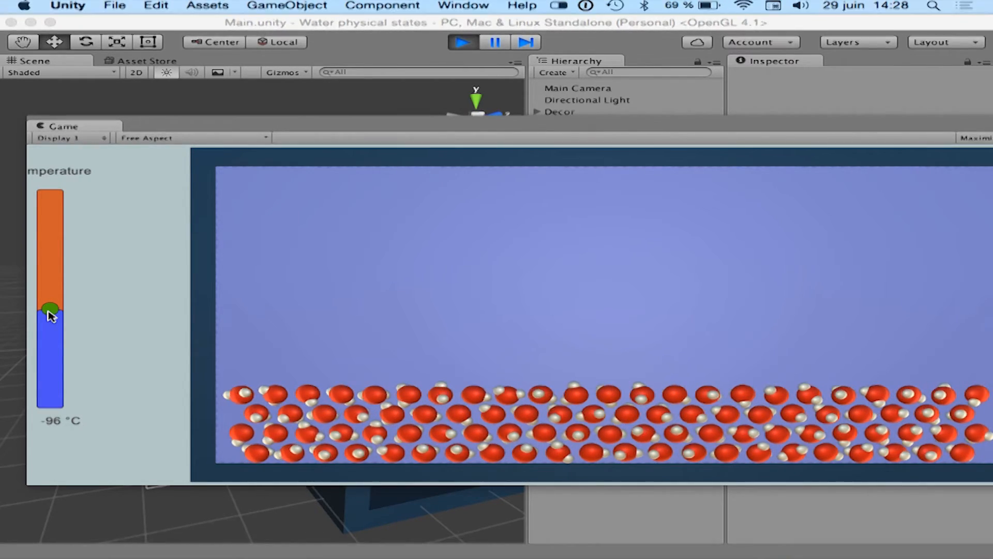
drag(50, 314, 47, 265)
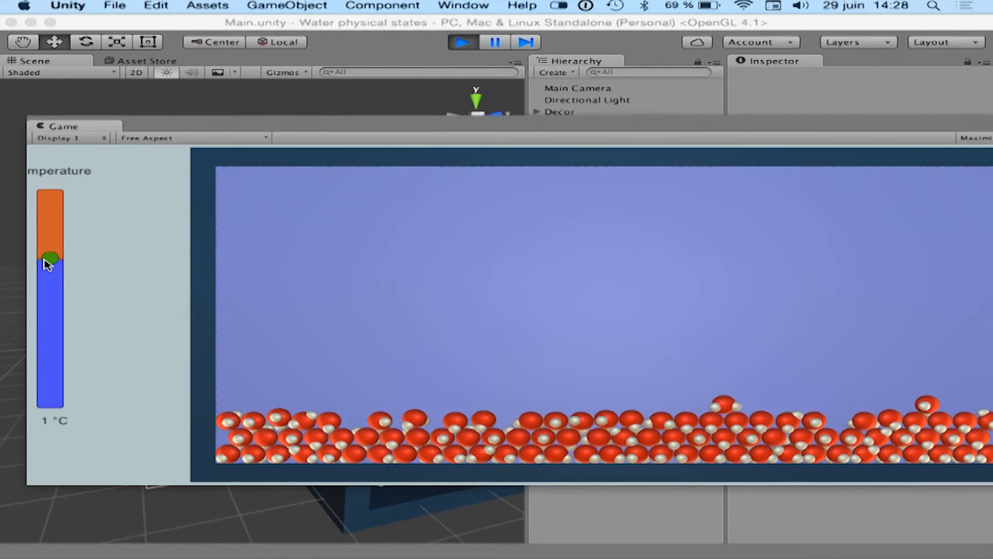
drag(49, 263, 50, 226)
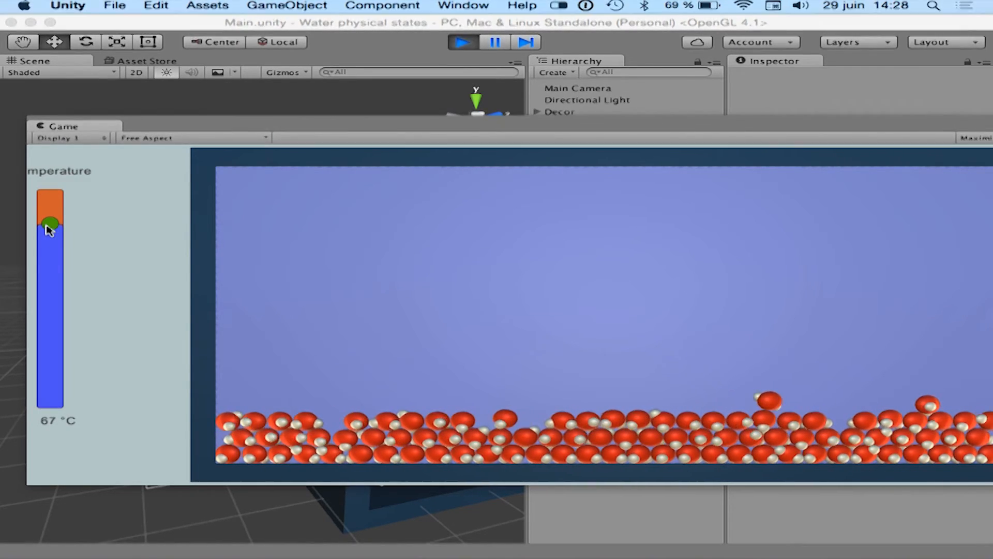
drag(48, 227, 48, 210)
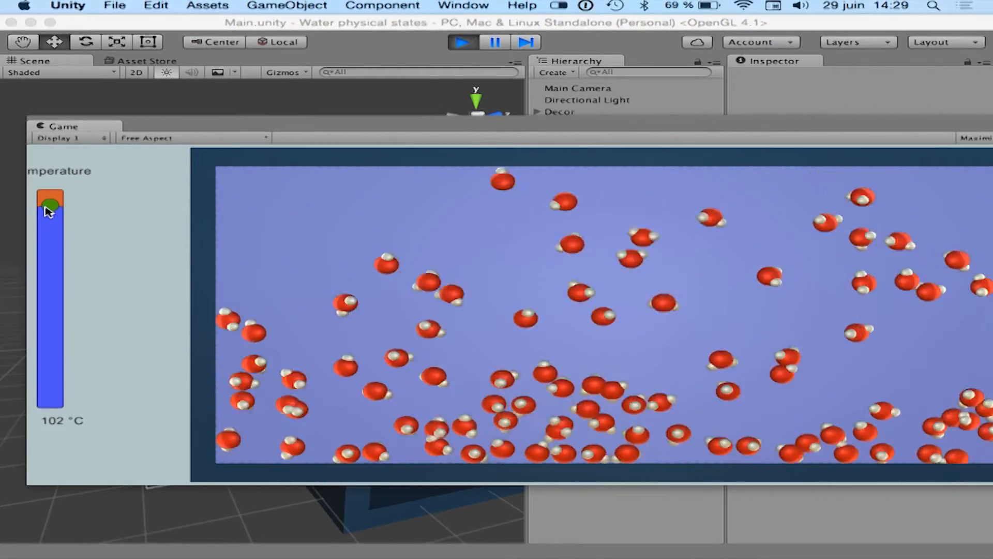
Lower the water simulation's temperature to 50 °C.
drag(44, 207, 50, 234)
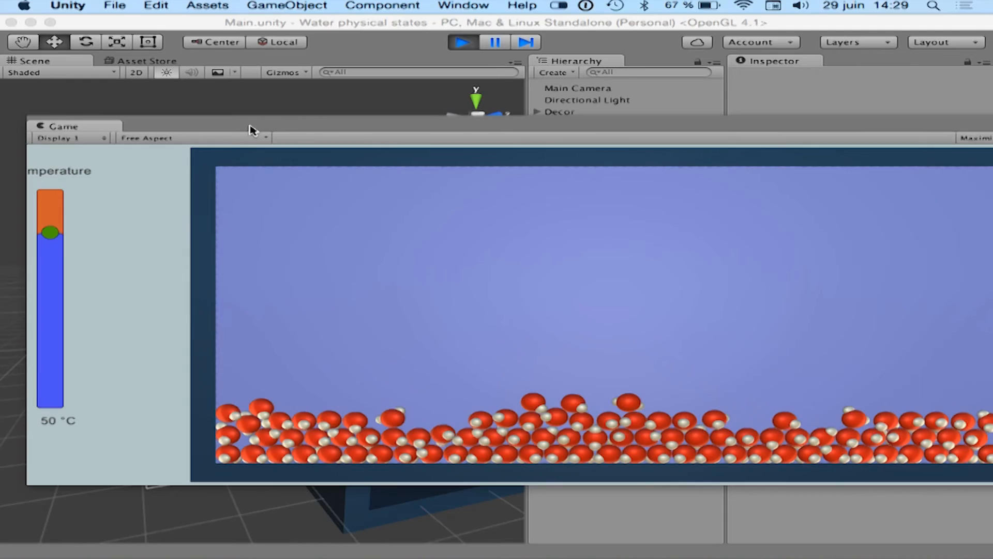
Close the floating Game window and stop the running water molecule simulation.
drag(252, 130, 0, 256)
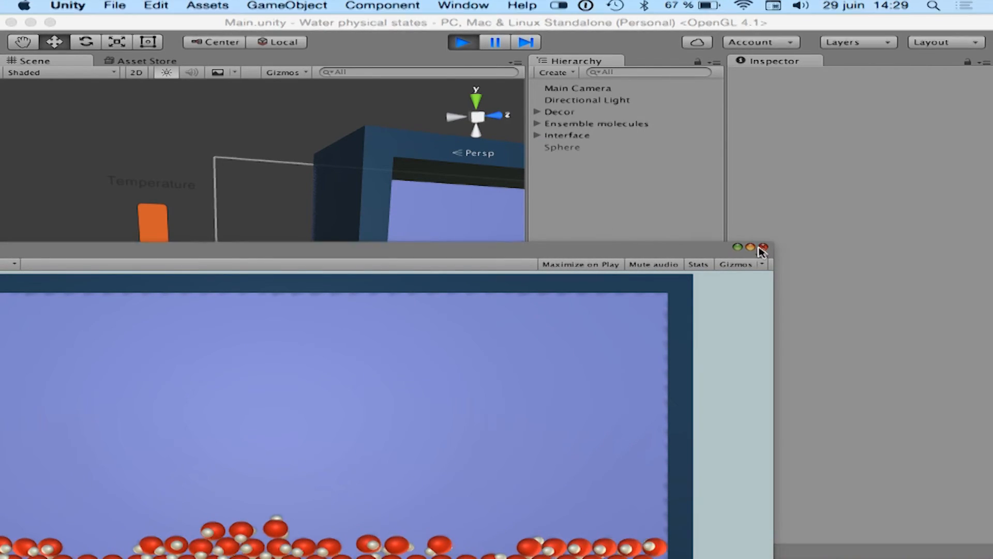
click(763, 248)
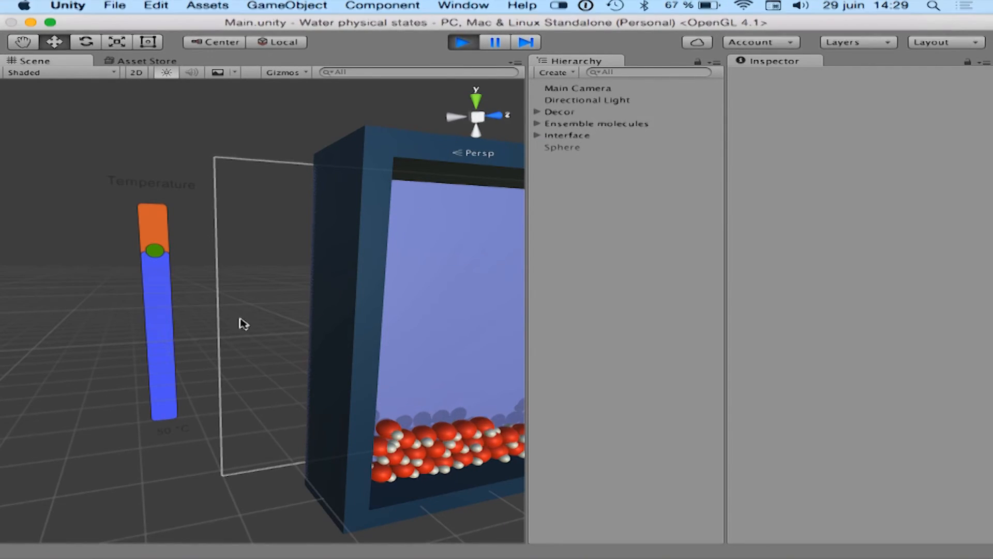
click(462, 45)
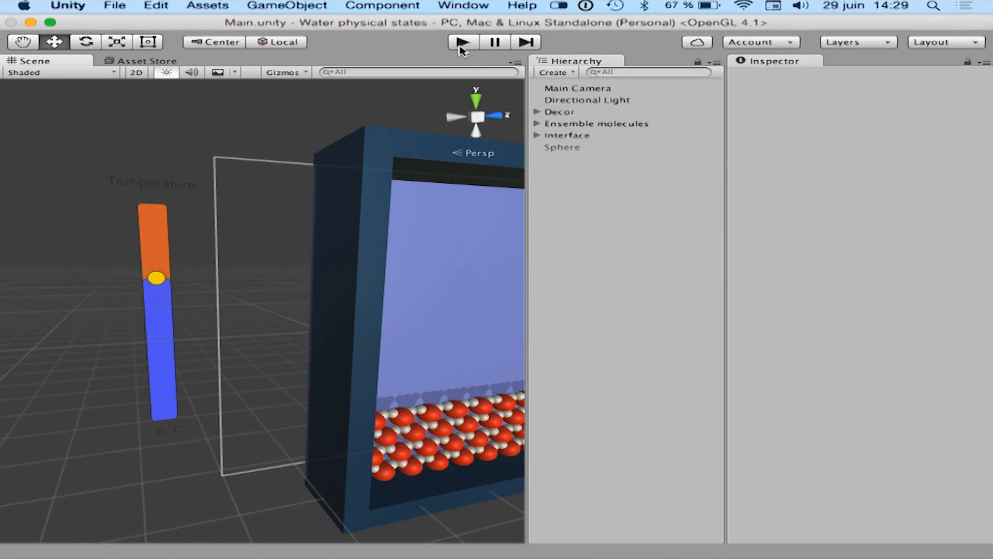
Switch to MonoDevelop to examine the temperature-dependent drag and movement code in SliderAction.cs.
mouse_move(603, 544)
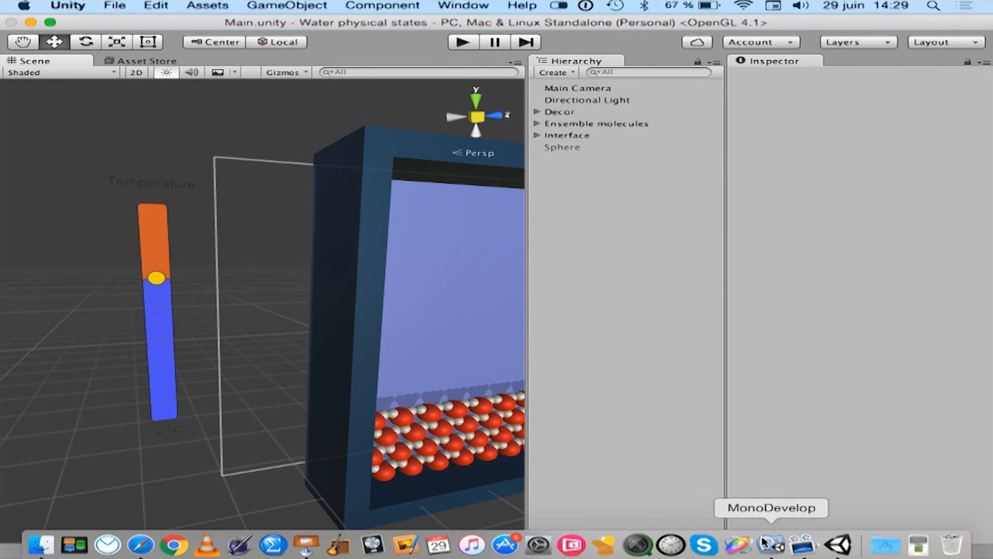
click(778, 548)
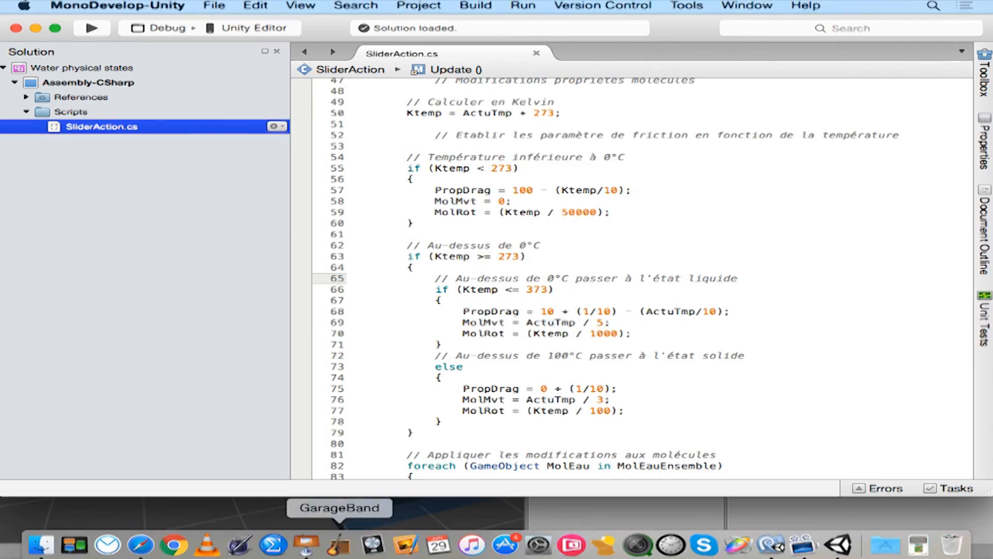
Switch to the Presentation-juin2016 deck in Keynote and start the slideshow from the Unity slide.
click(305, 541)
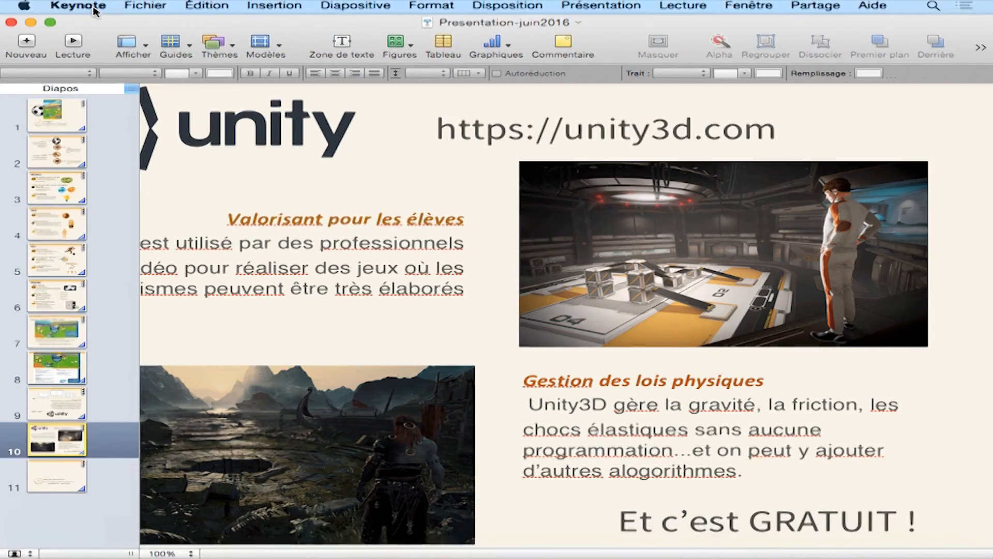
click(73, 43)
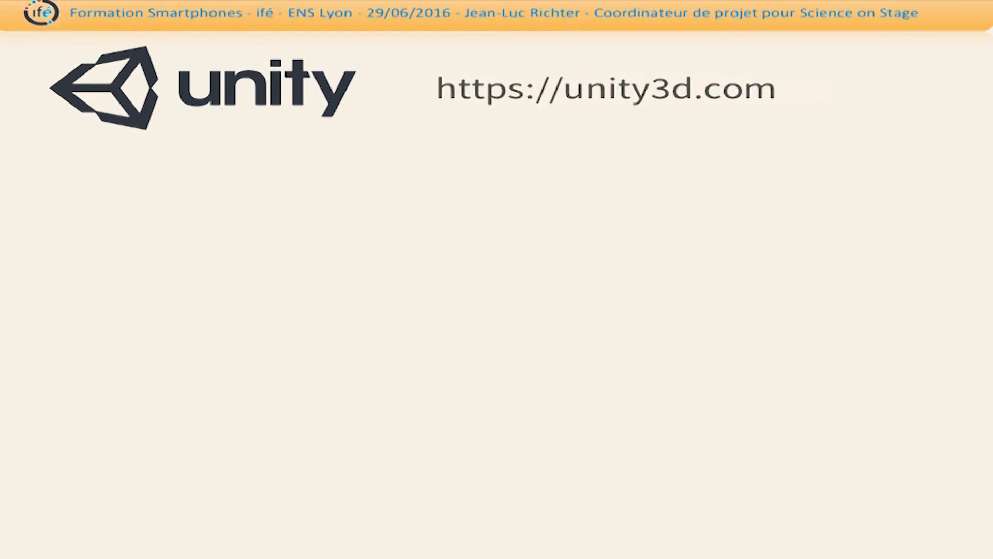